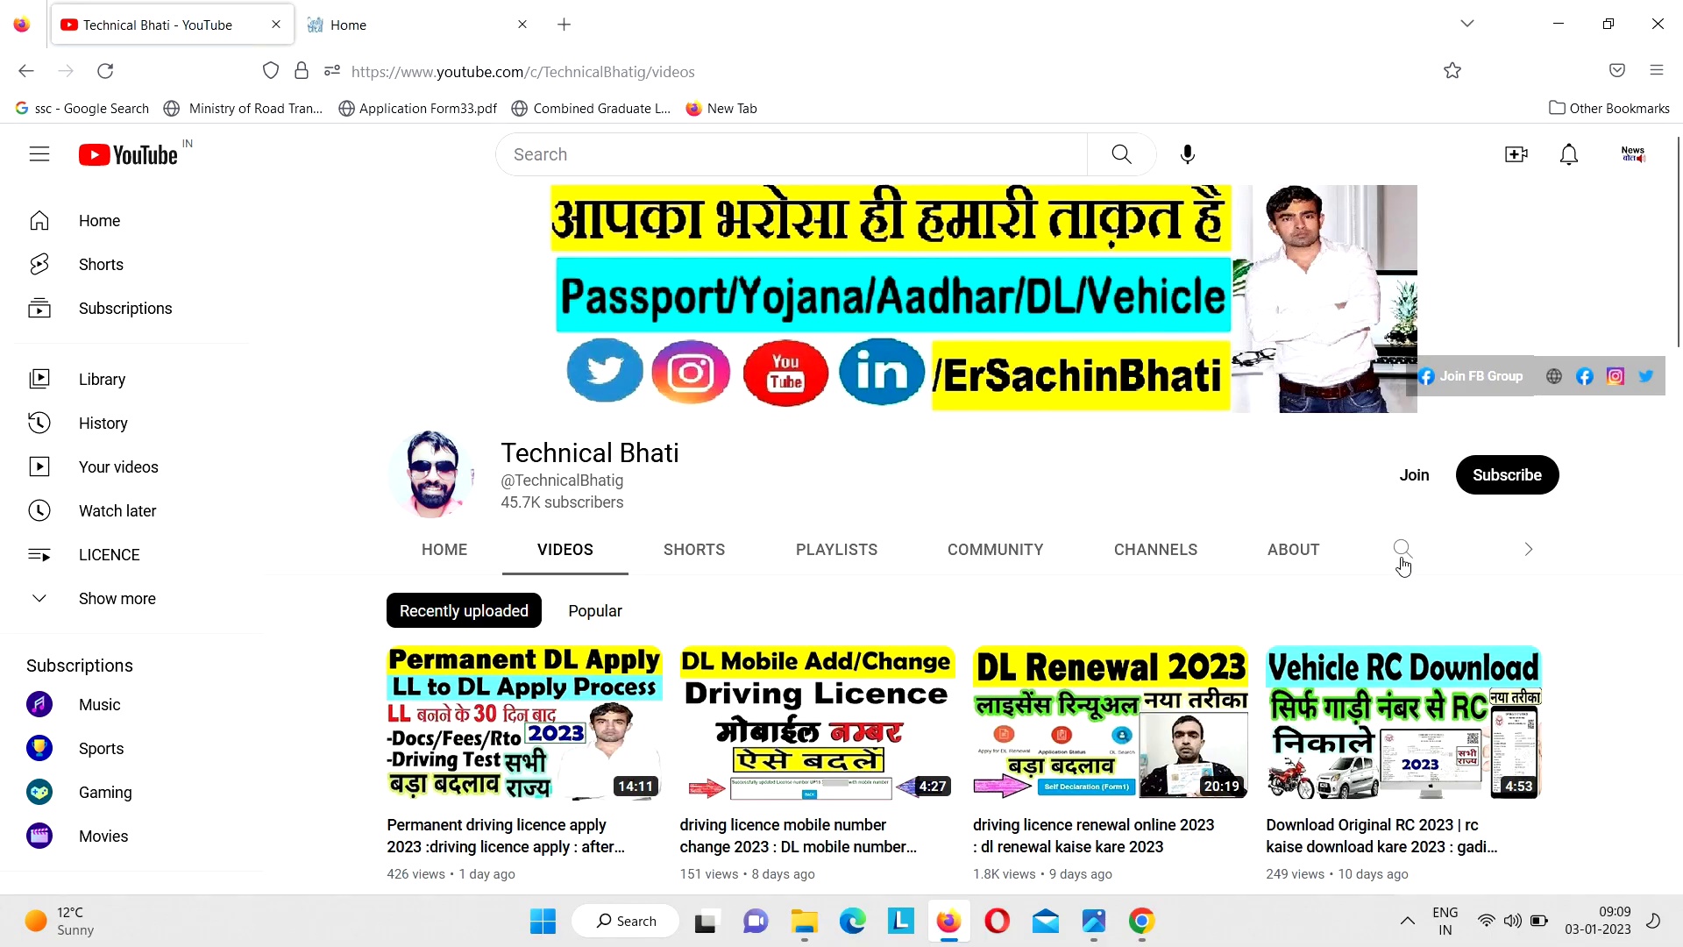
- Search the channel's videos for "other state" and look through the results on driving licence renewal
left_click(1403, 552)
type("other state")
key("Return")
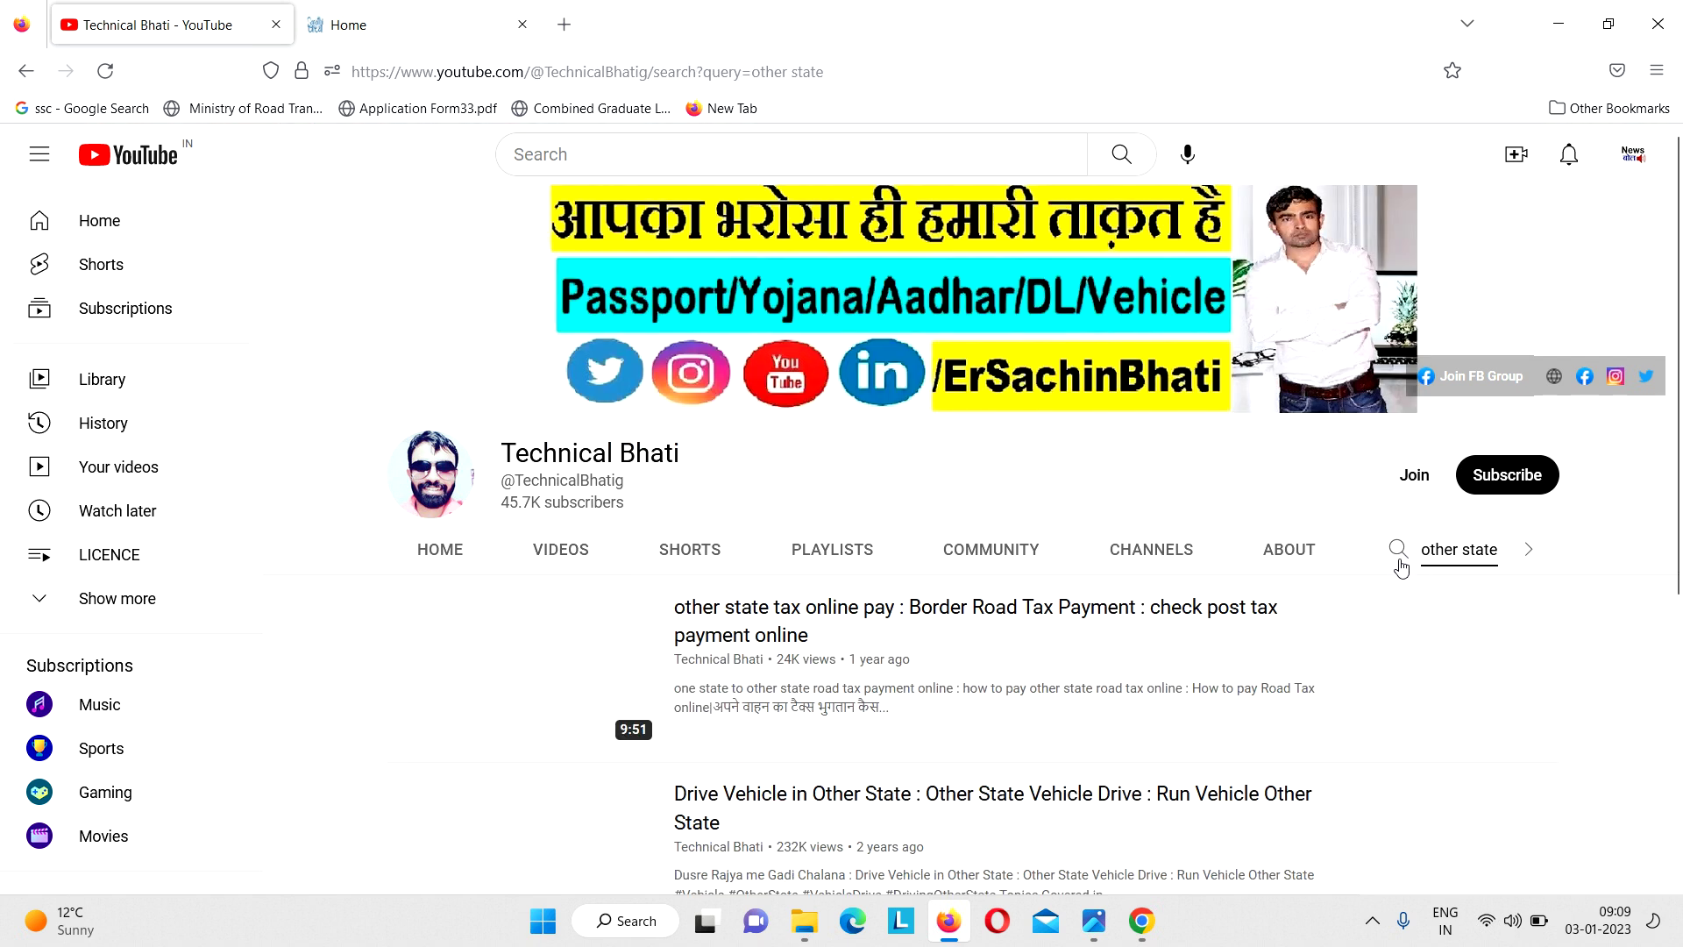
scroll(1004, 553, "down", 5)
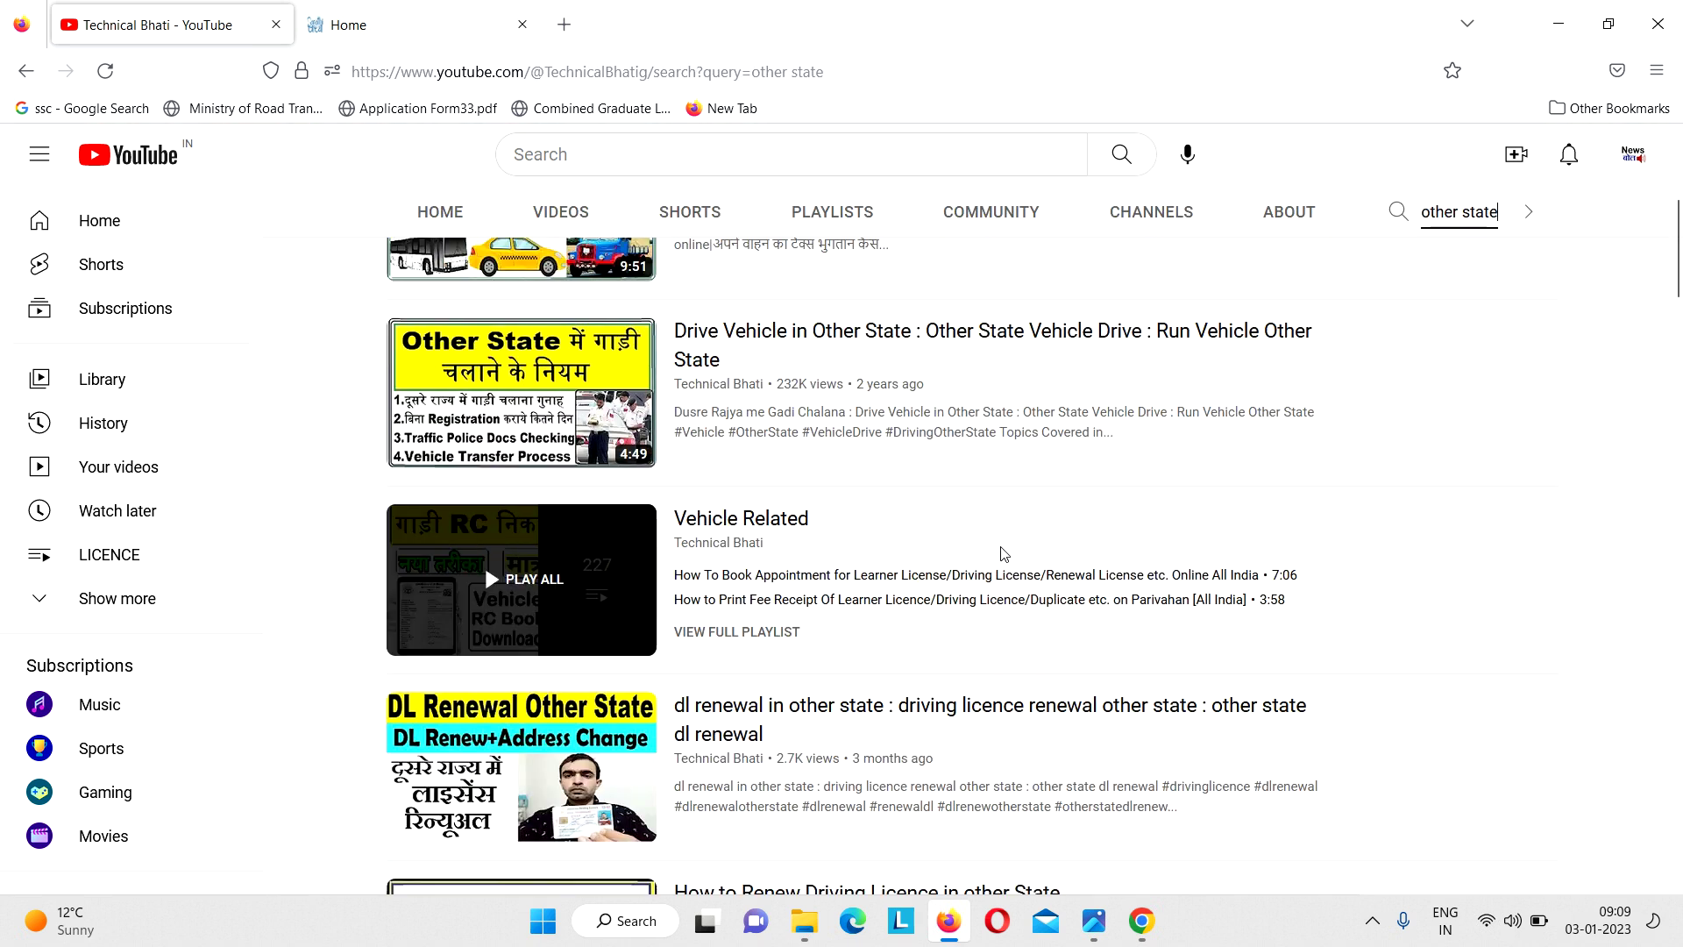
scroll(1004, 552, "down", 1)
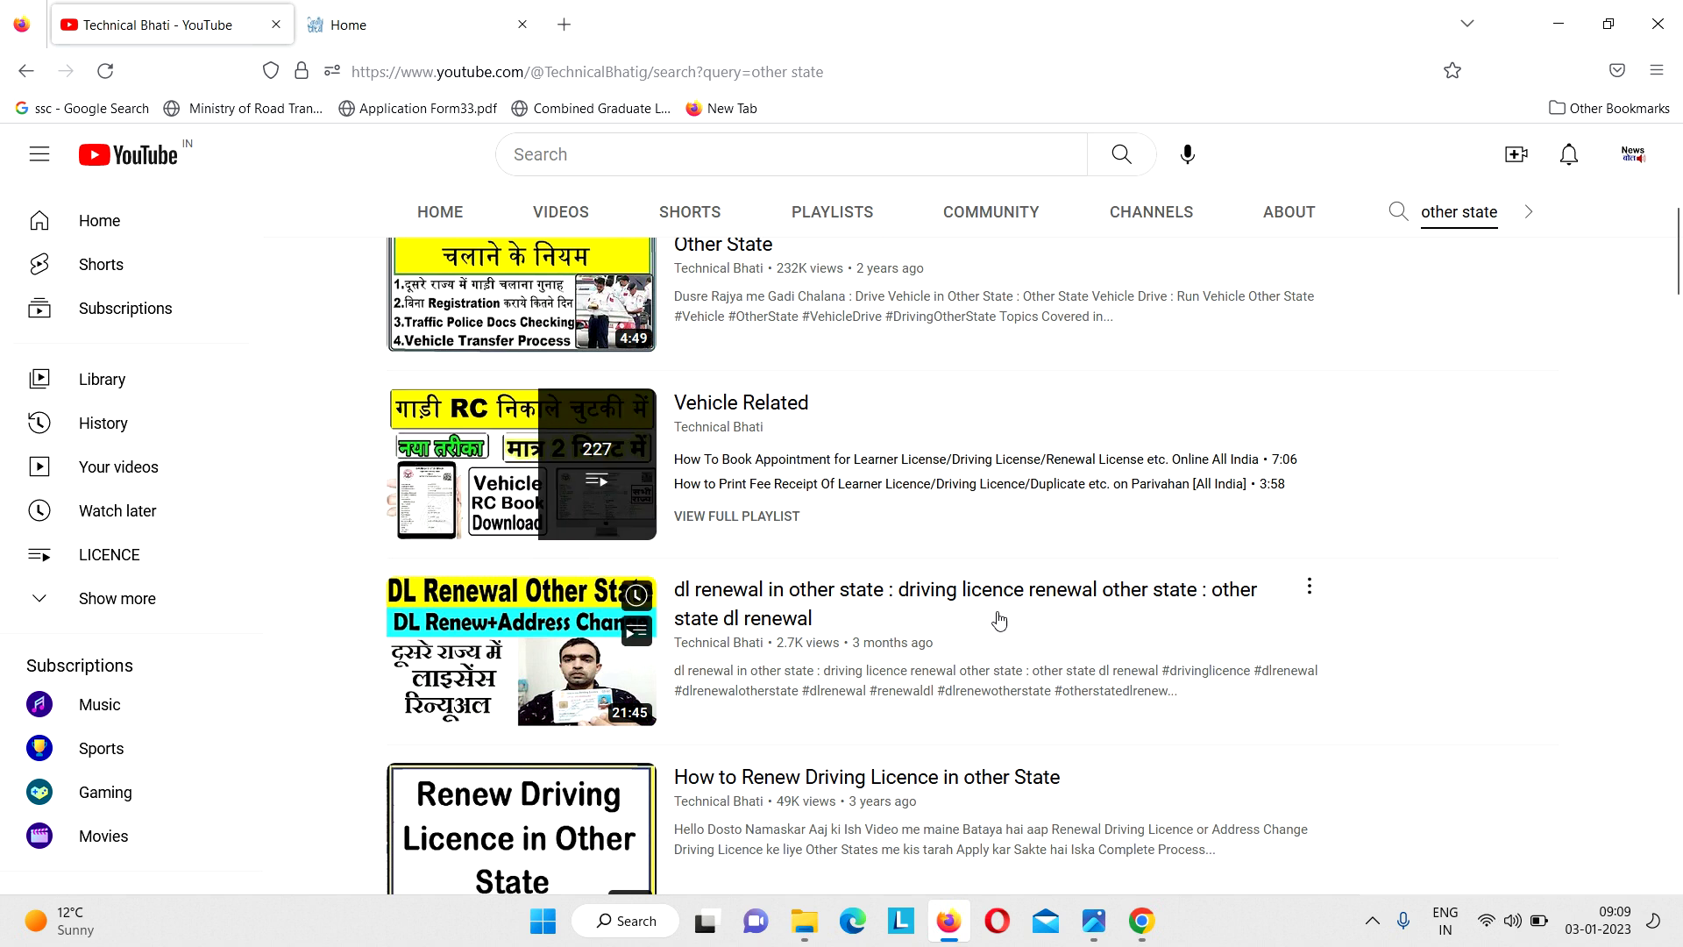
scroll(999, 620, "down", 1)
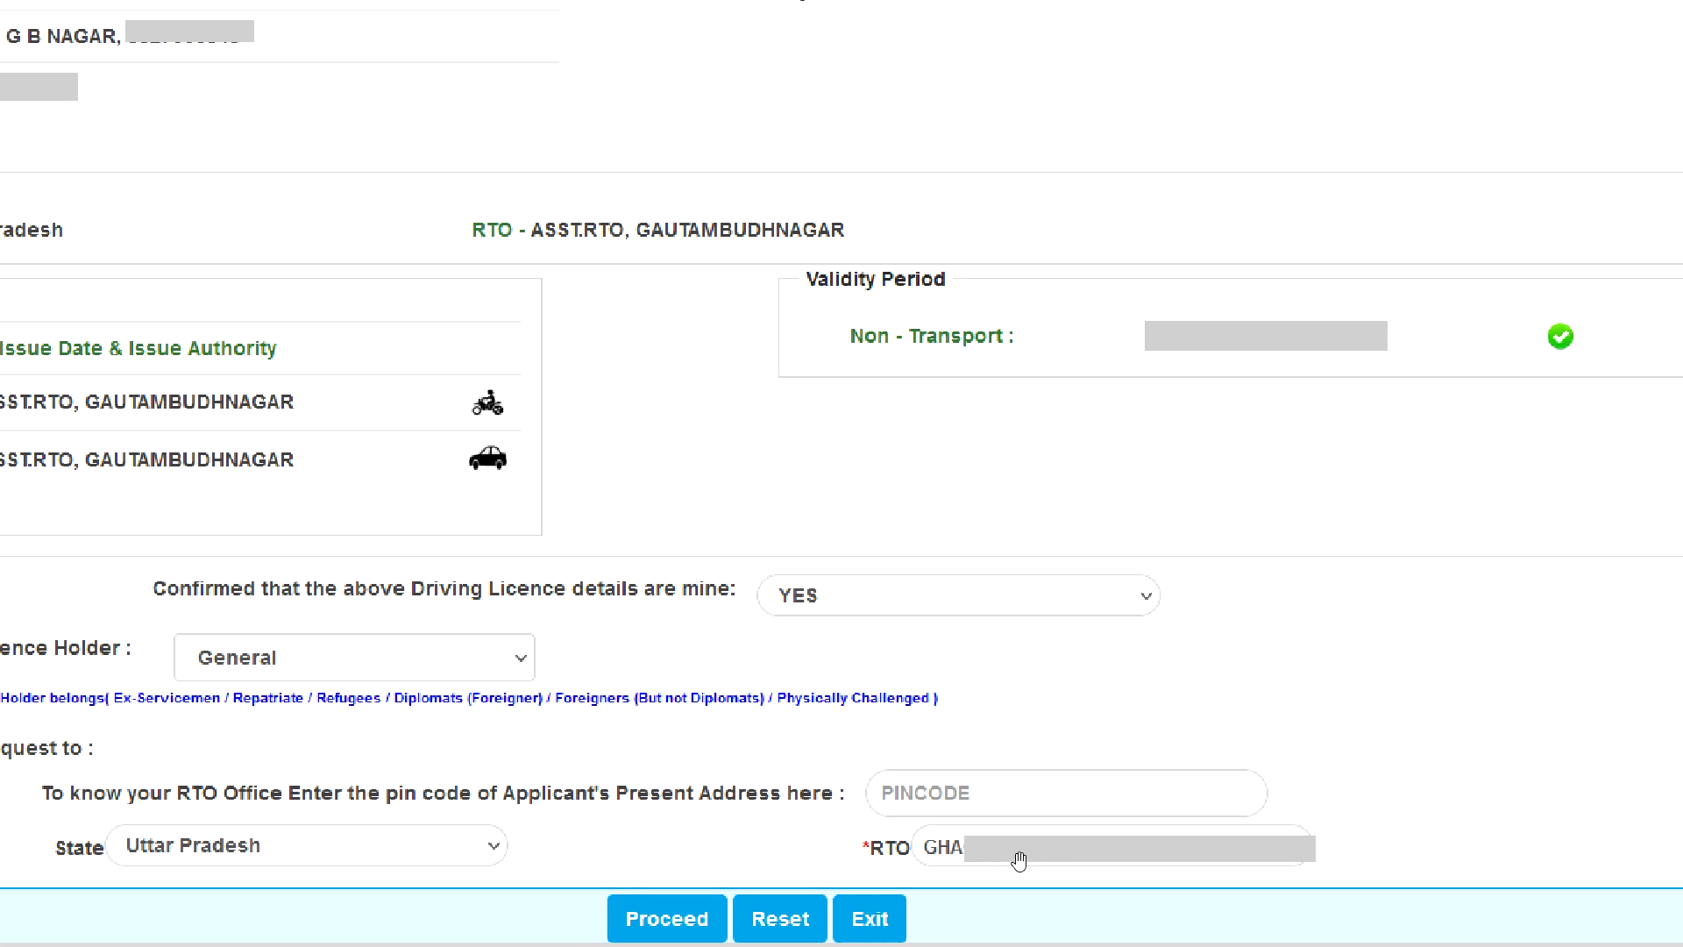
- Proceed from the licence details, mark the existing present address as Same as Permanent Address, and confirm the applicant's details
left_click(654, 934)
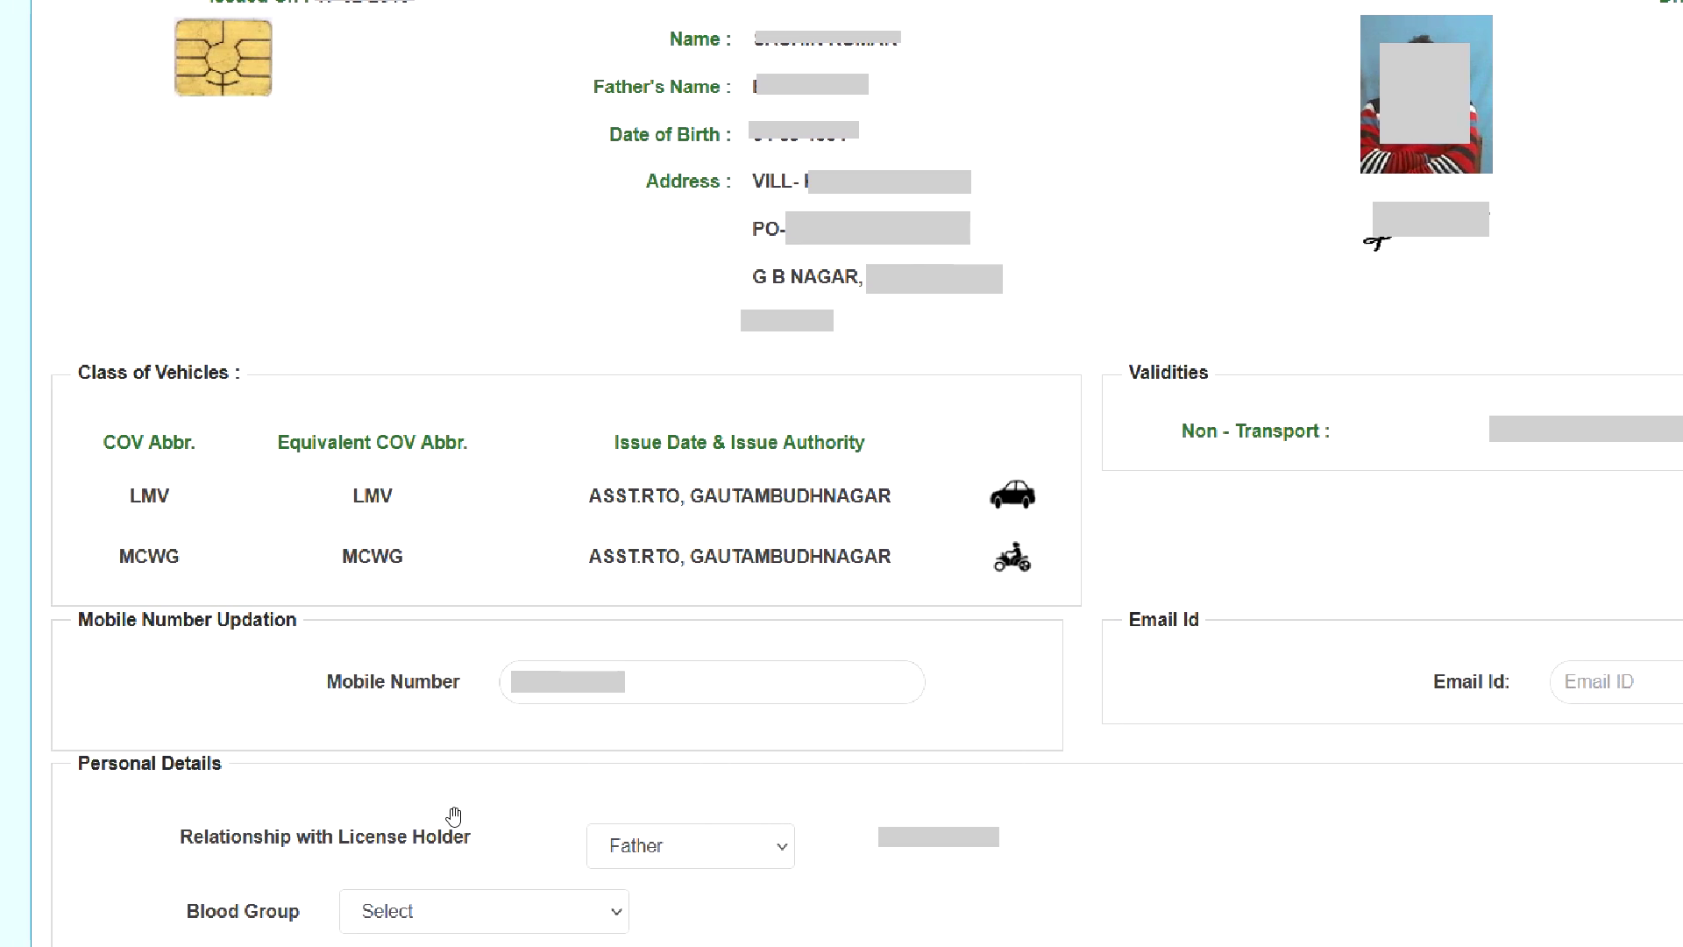
key("ctrl+minus")
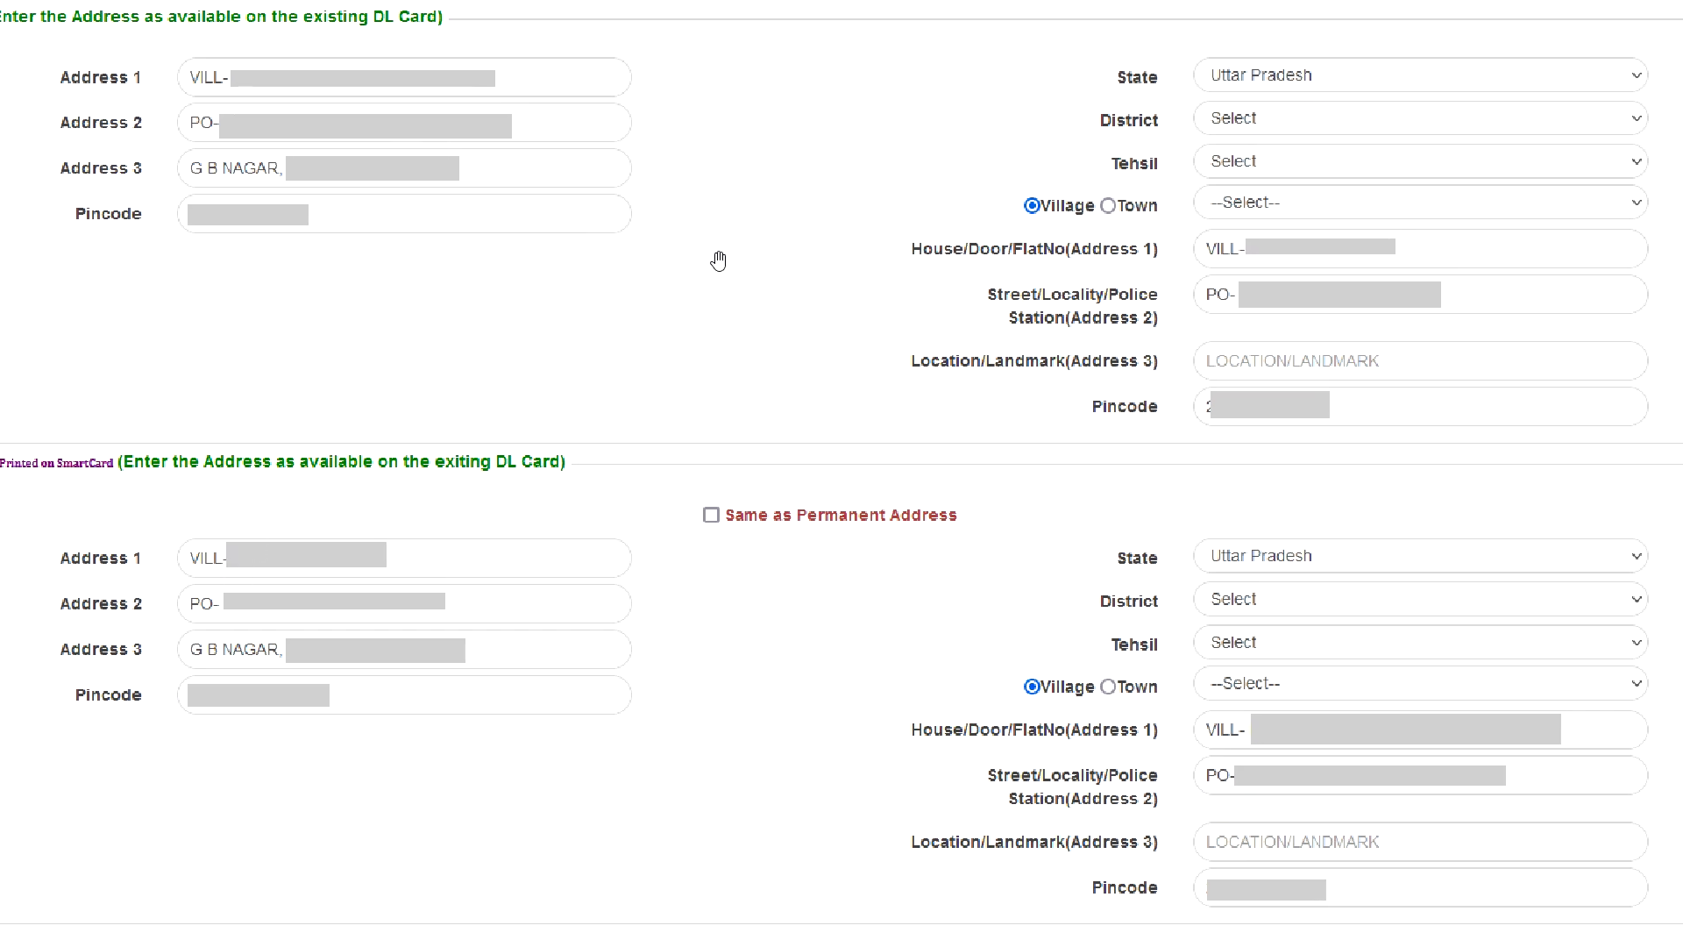
scroll(724, 219, "down", 1)
scroll(724, 244, "up", 1)
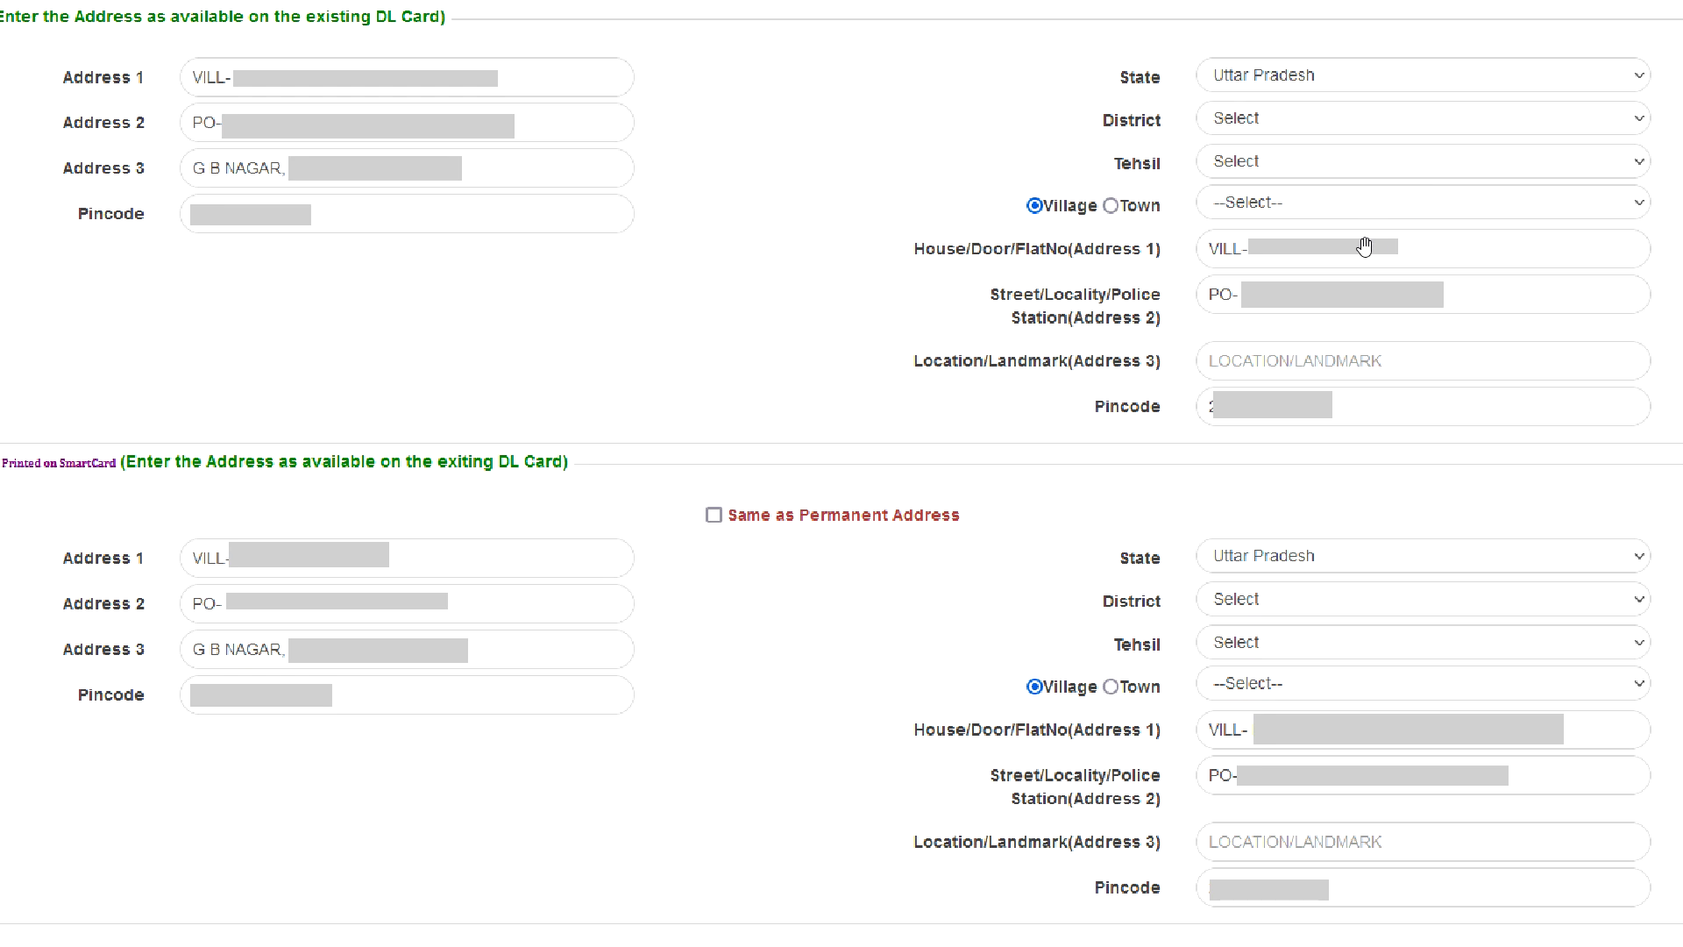
left_click(835, 512)
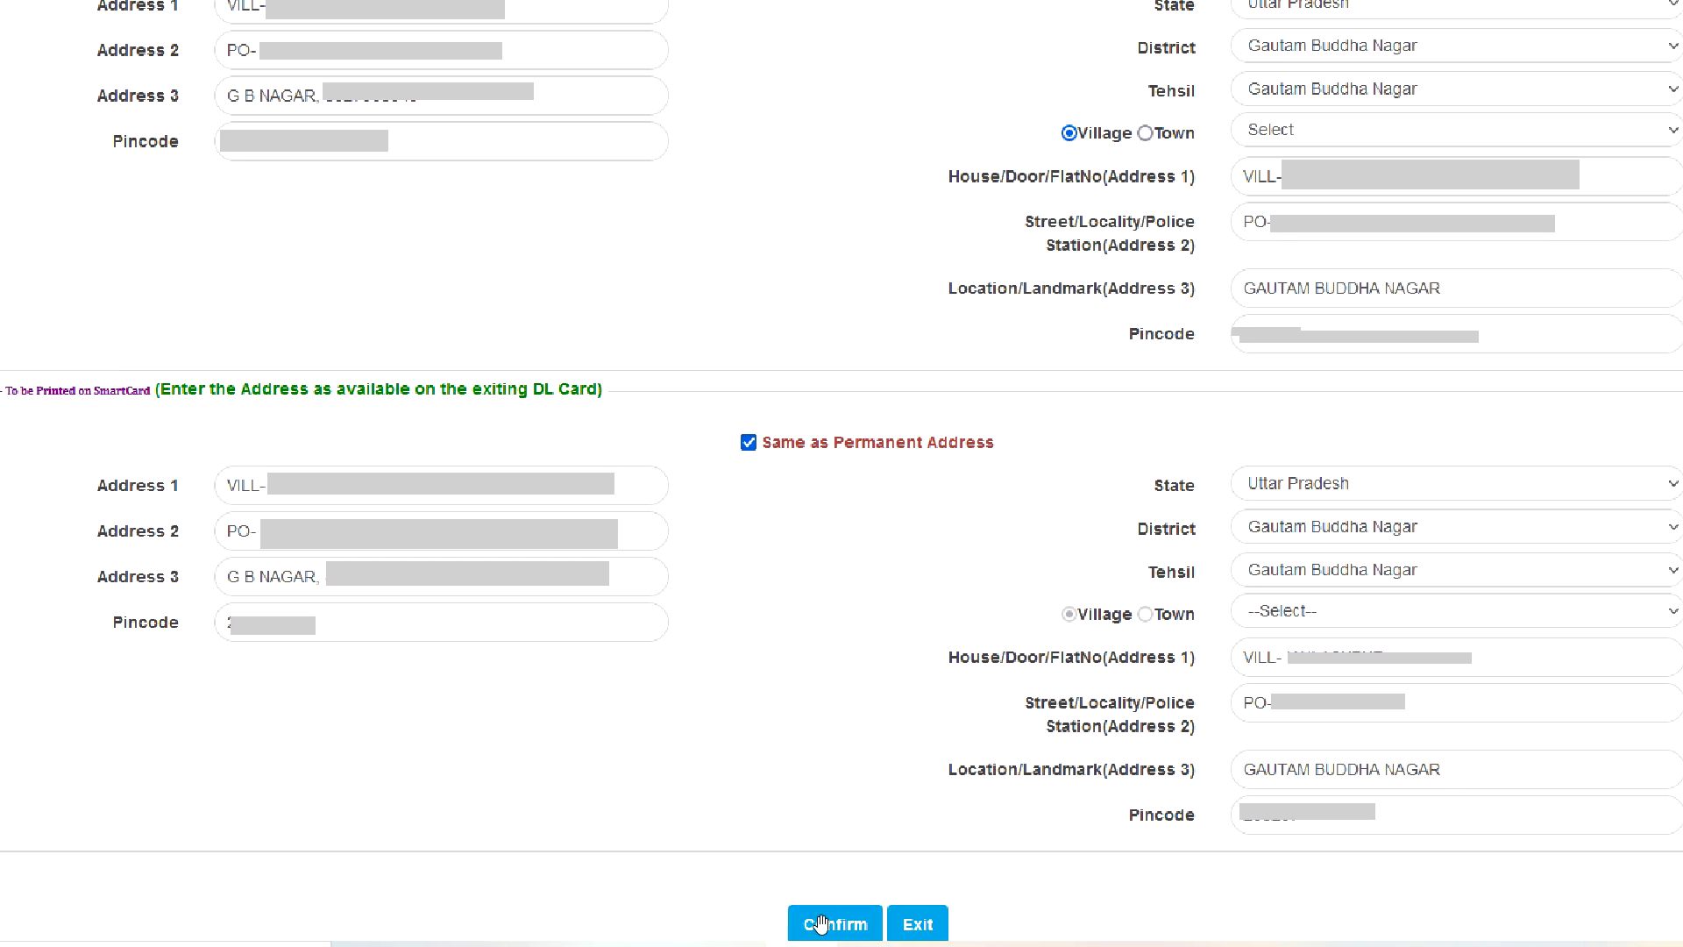
left_click(822, 923)
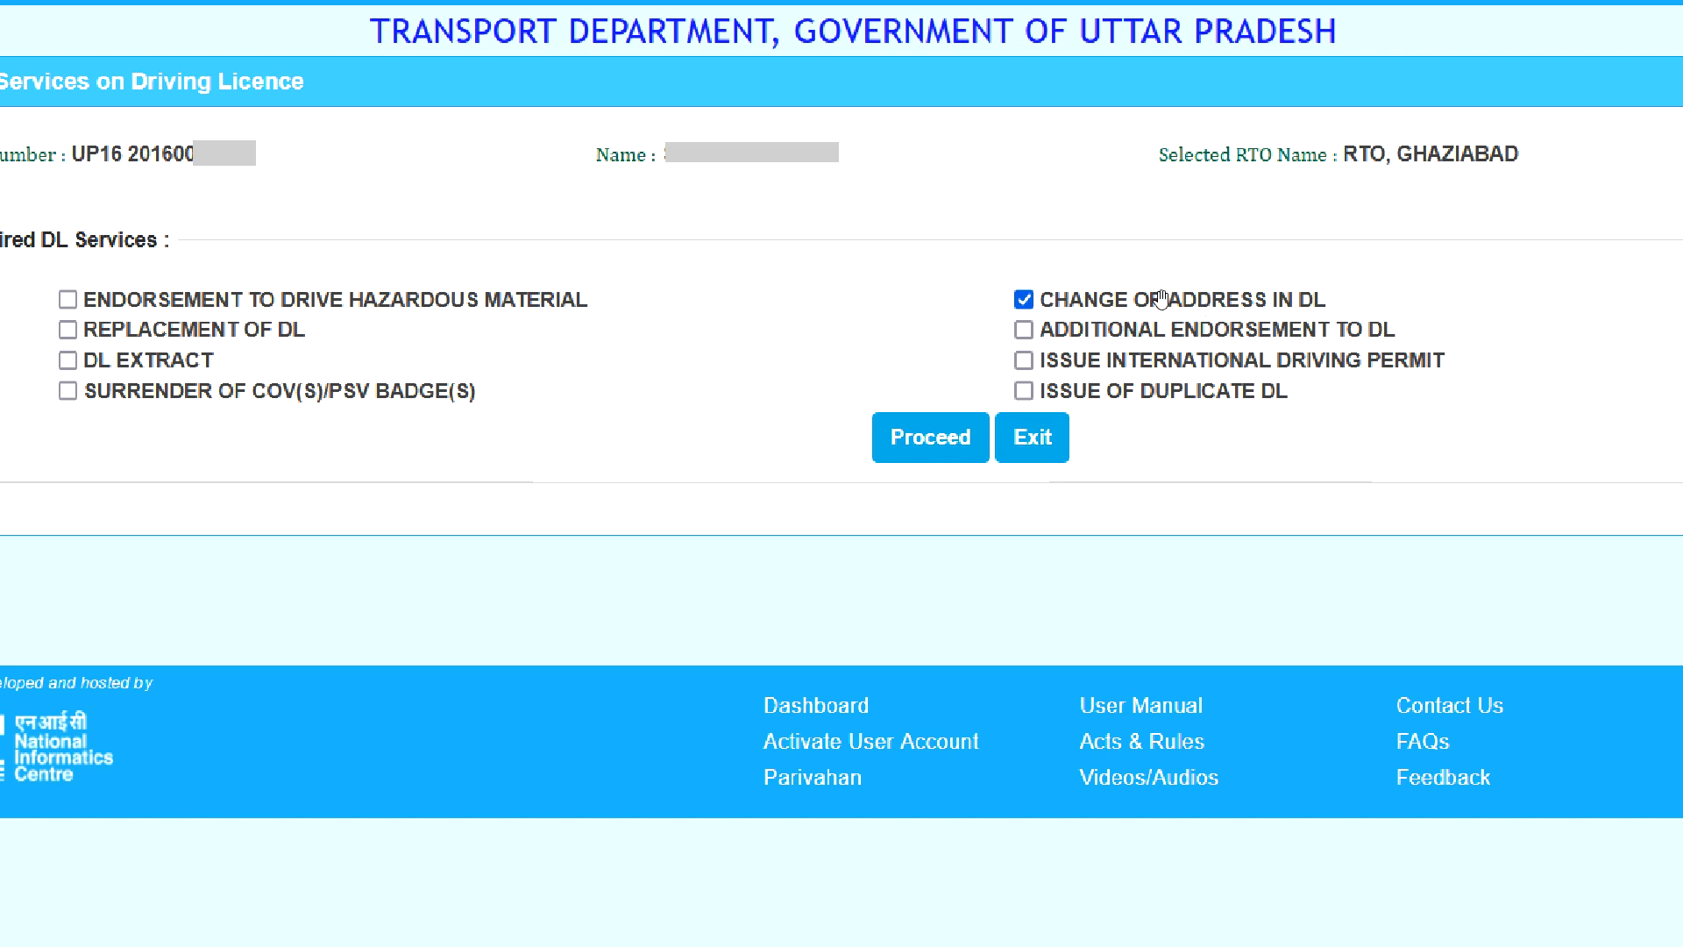
- Proceed with Change of Address in DL for Both addresses, set the present address Same as Permanent Address, and confirm
left_click(931, 438)
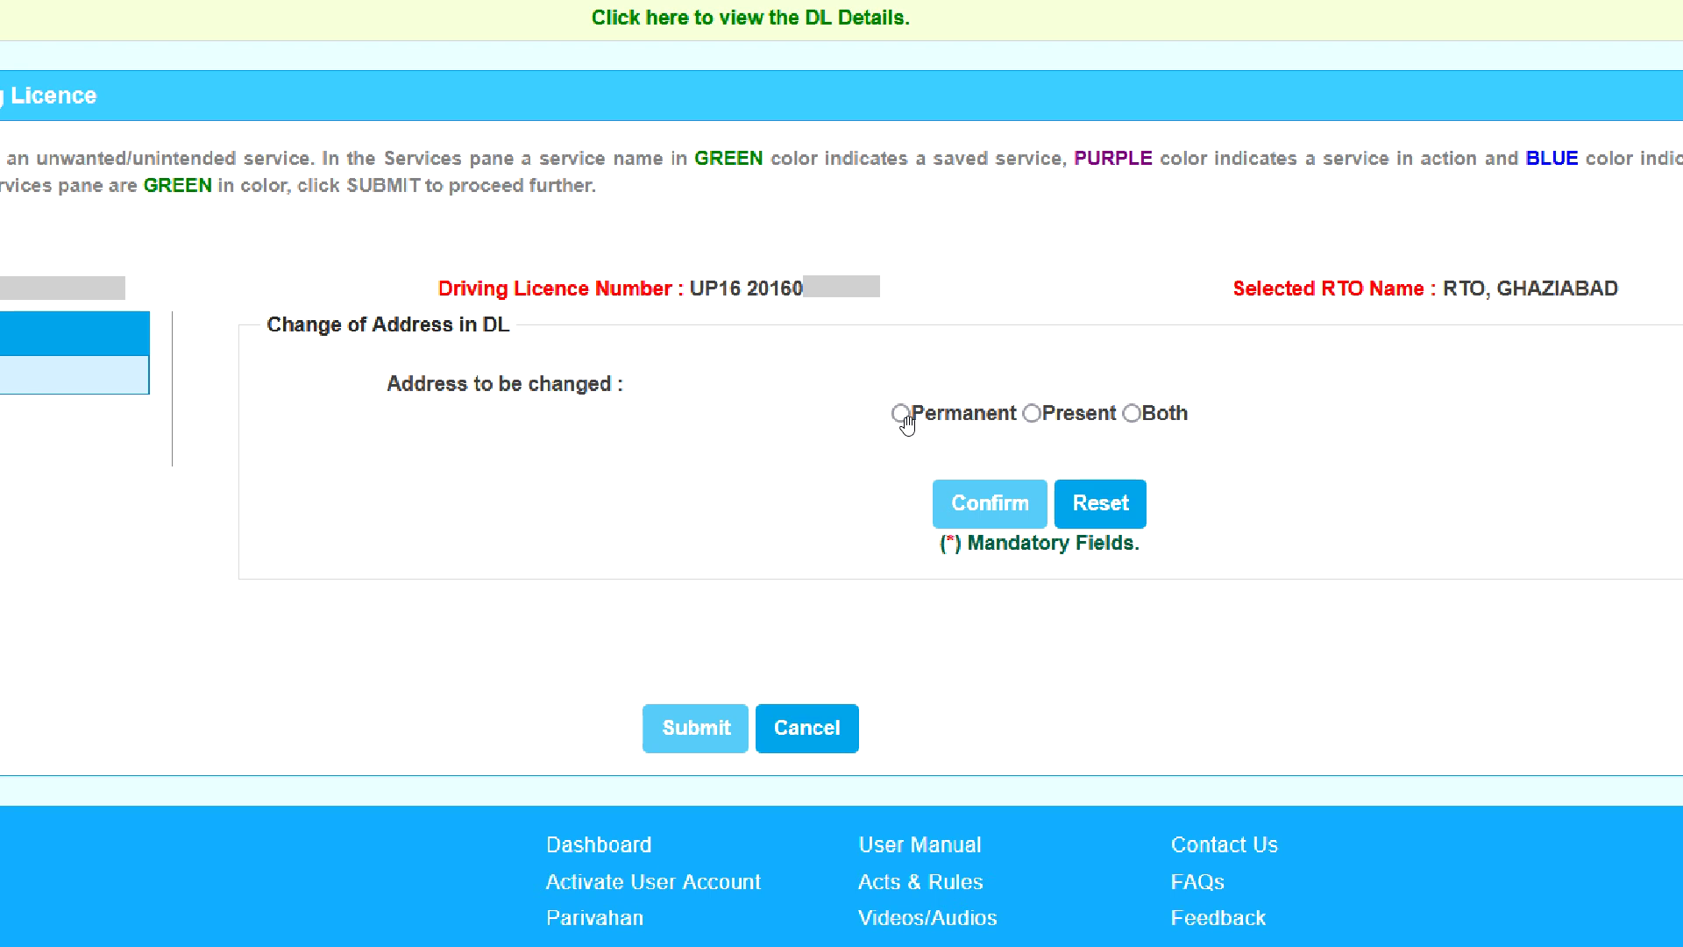
left_click(1030, 416)
left_click(1130, 414)
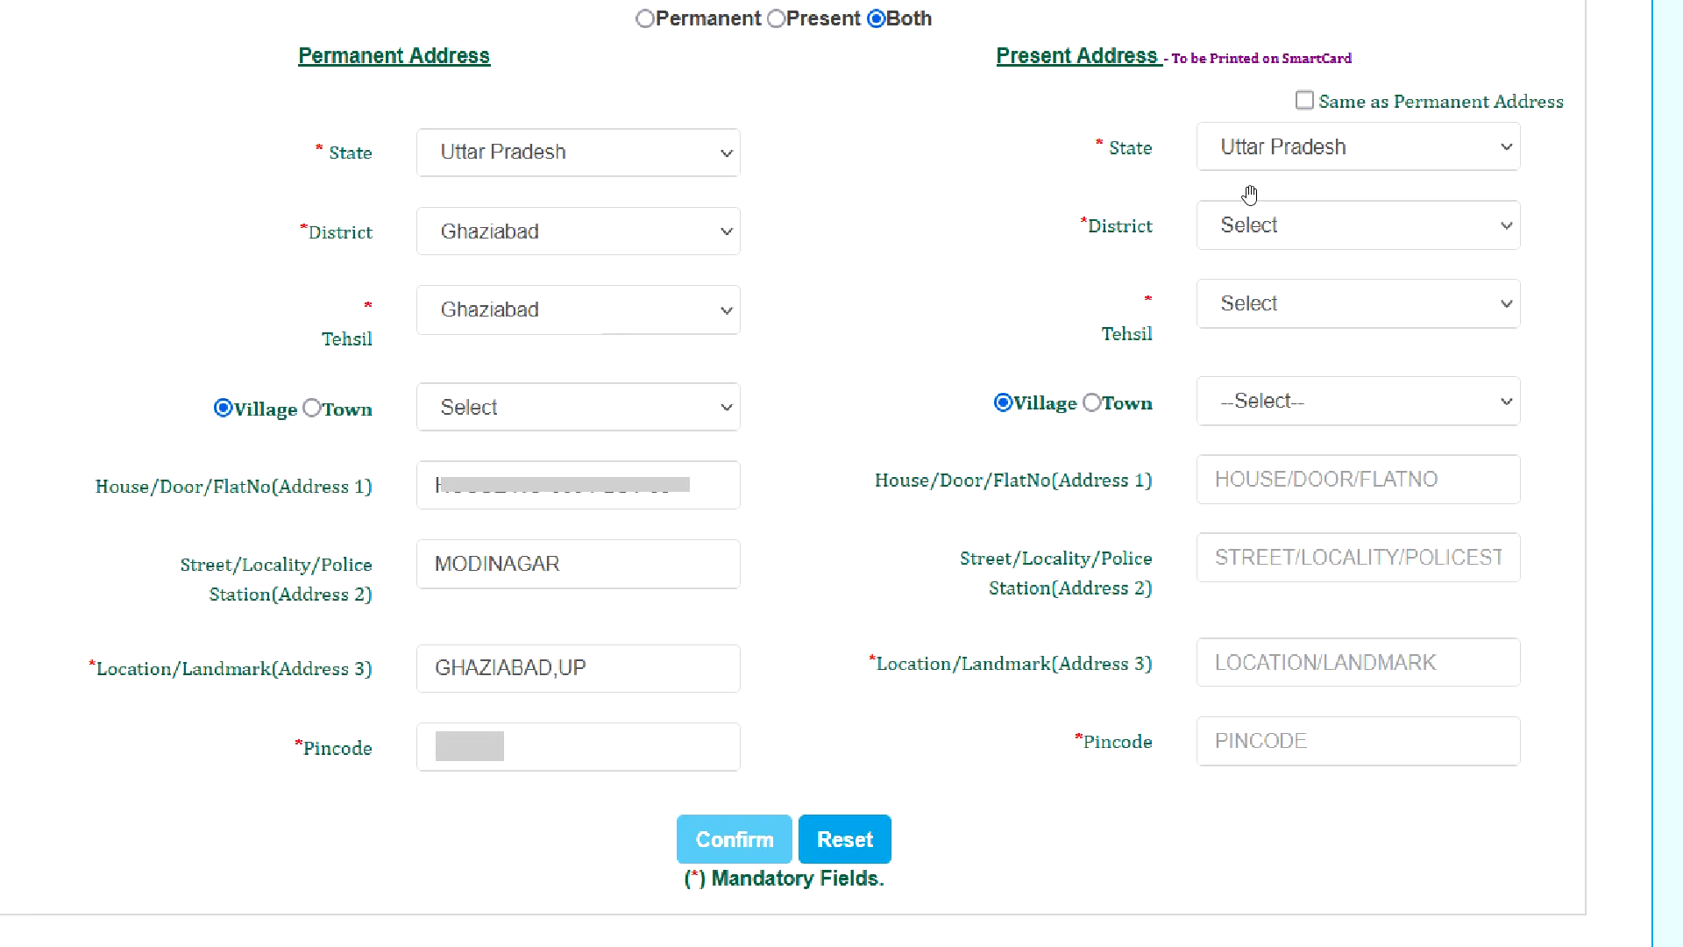
left_click(1304, 101)
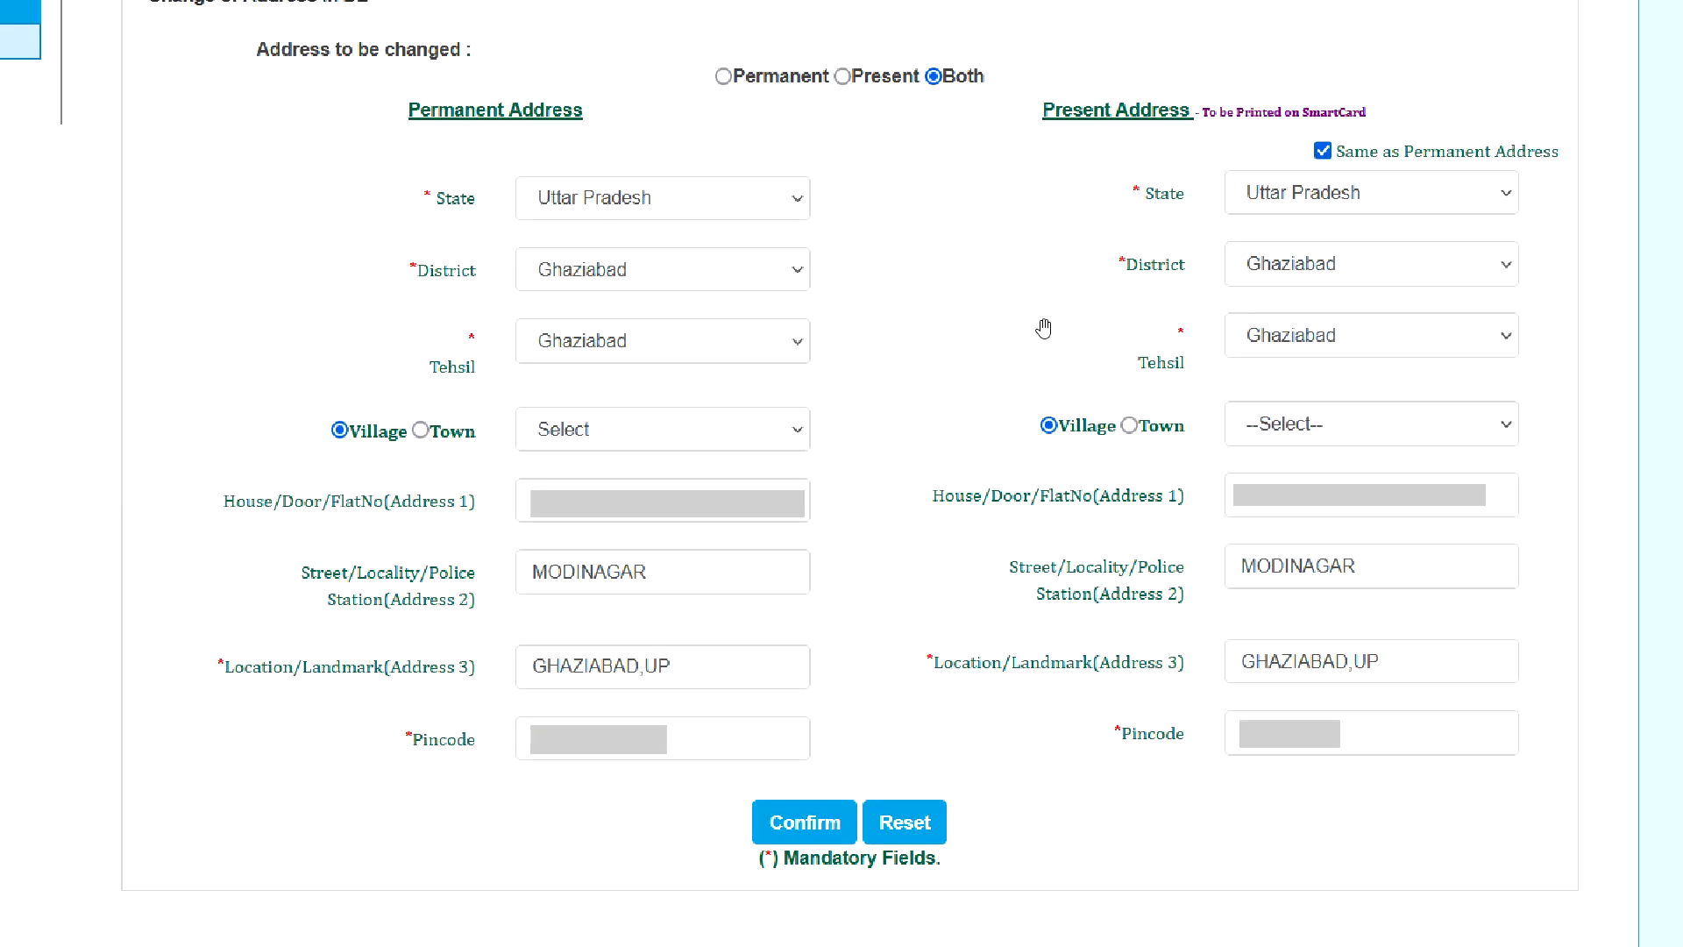
left_click(803, 831)
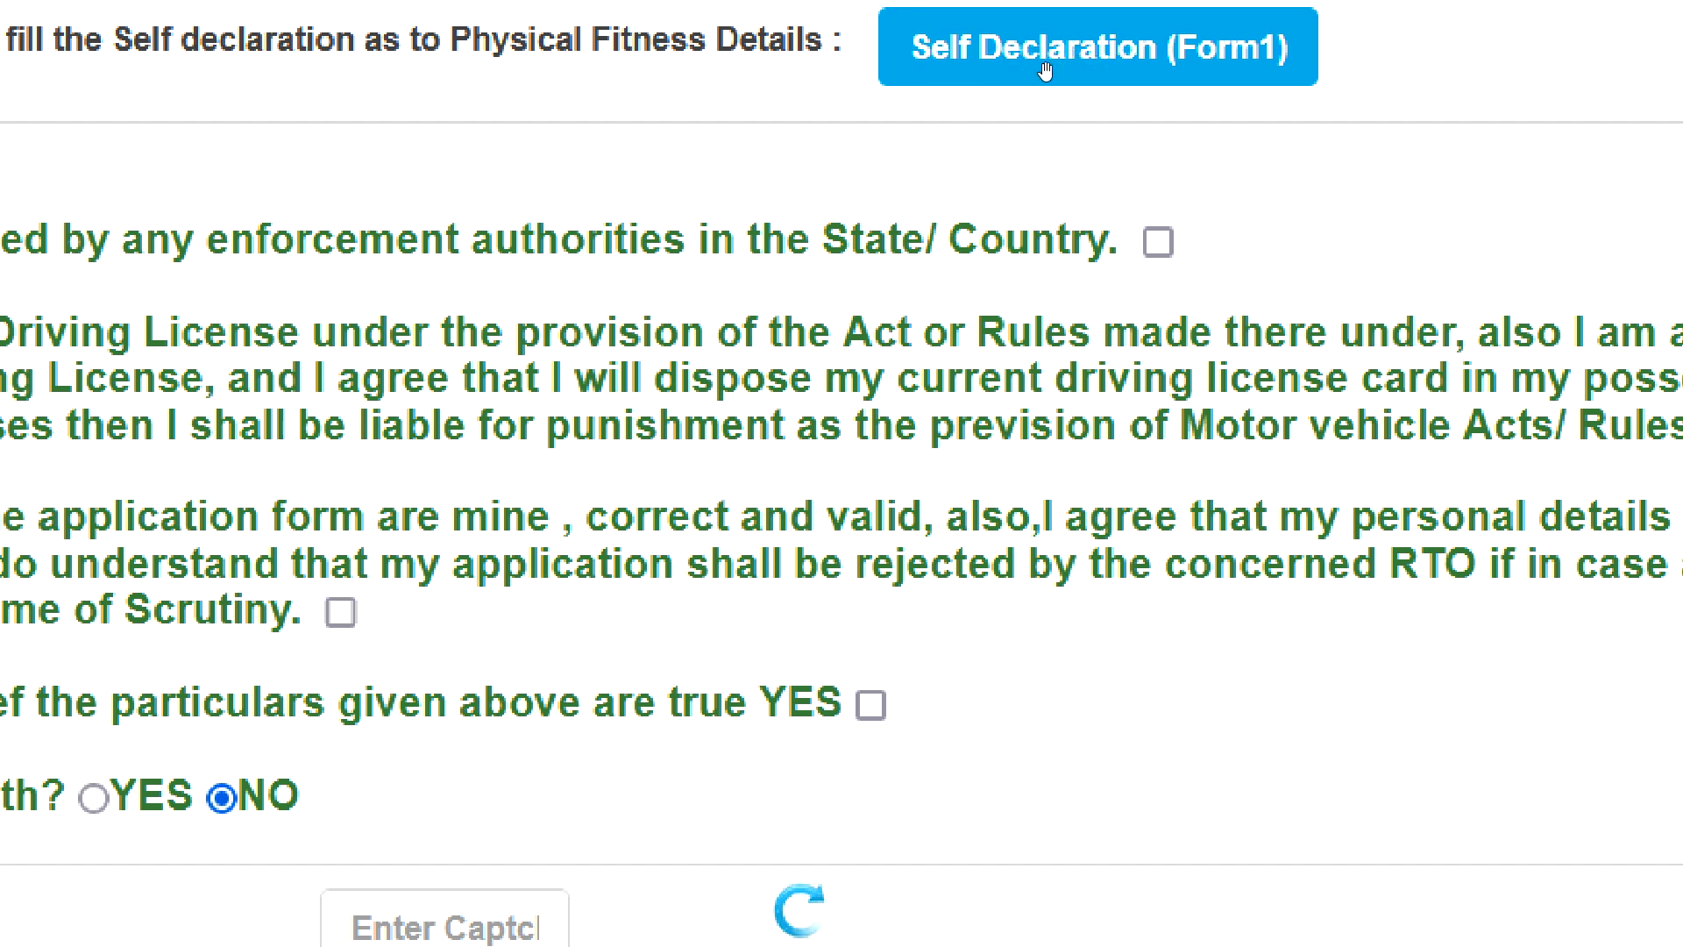
- Open the Self Declaration (Form1) and review its physical fitness questions
left_click(1041, 70)
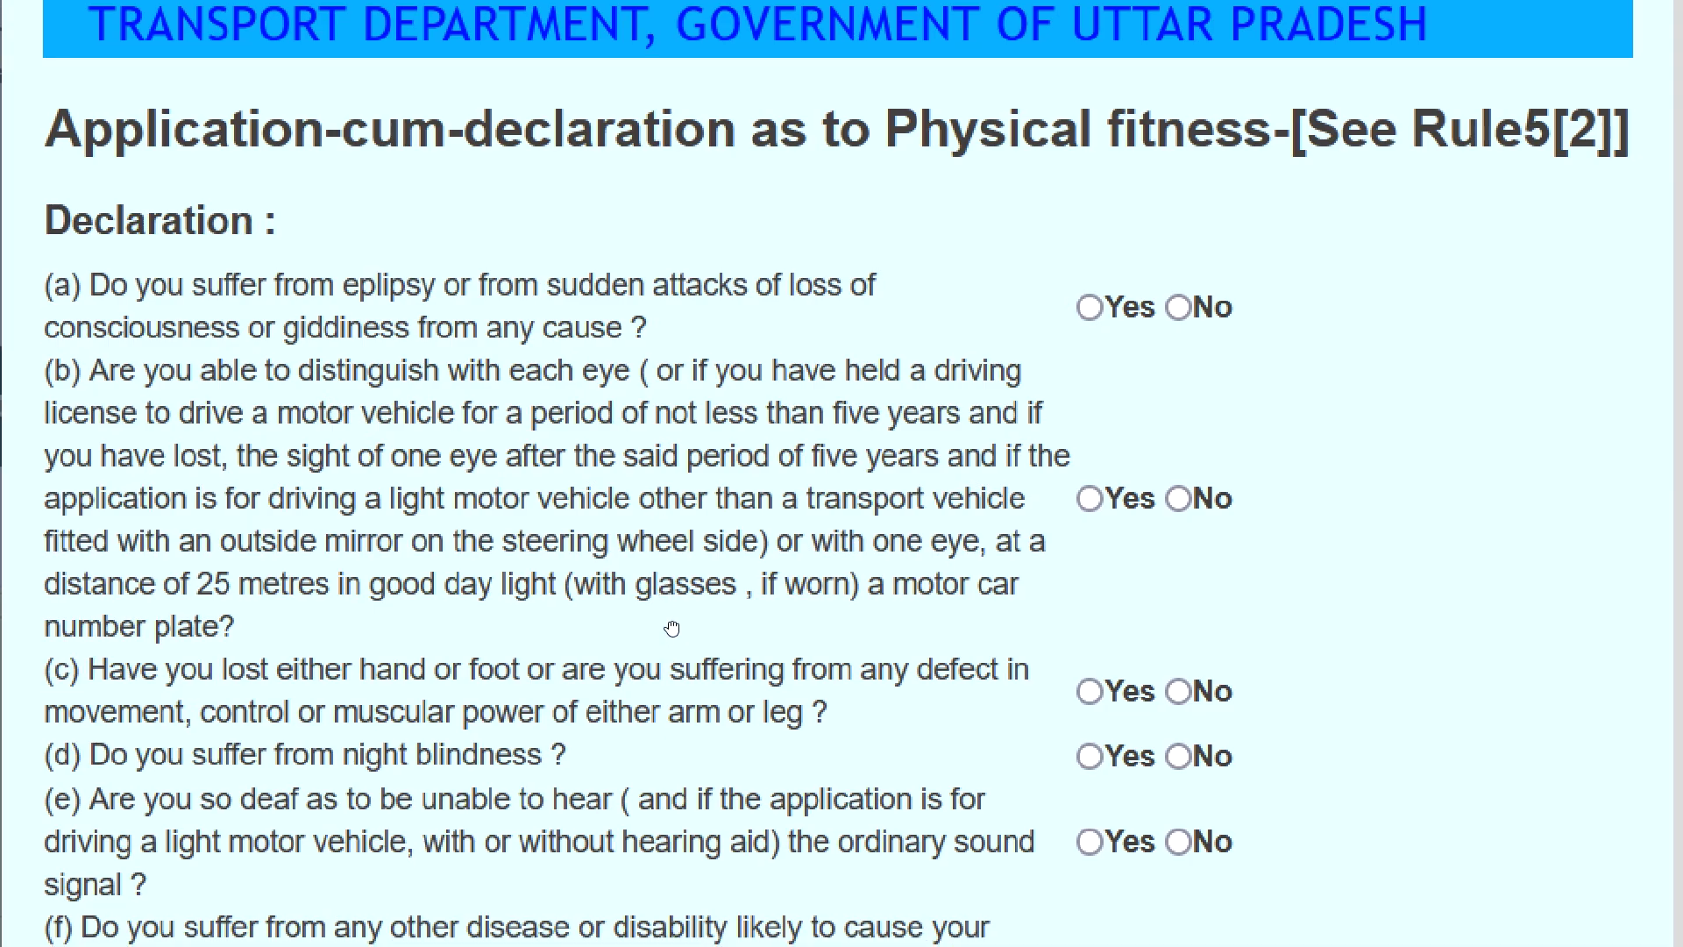
scroll(669, 338, "down", 3)
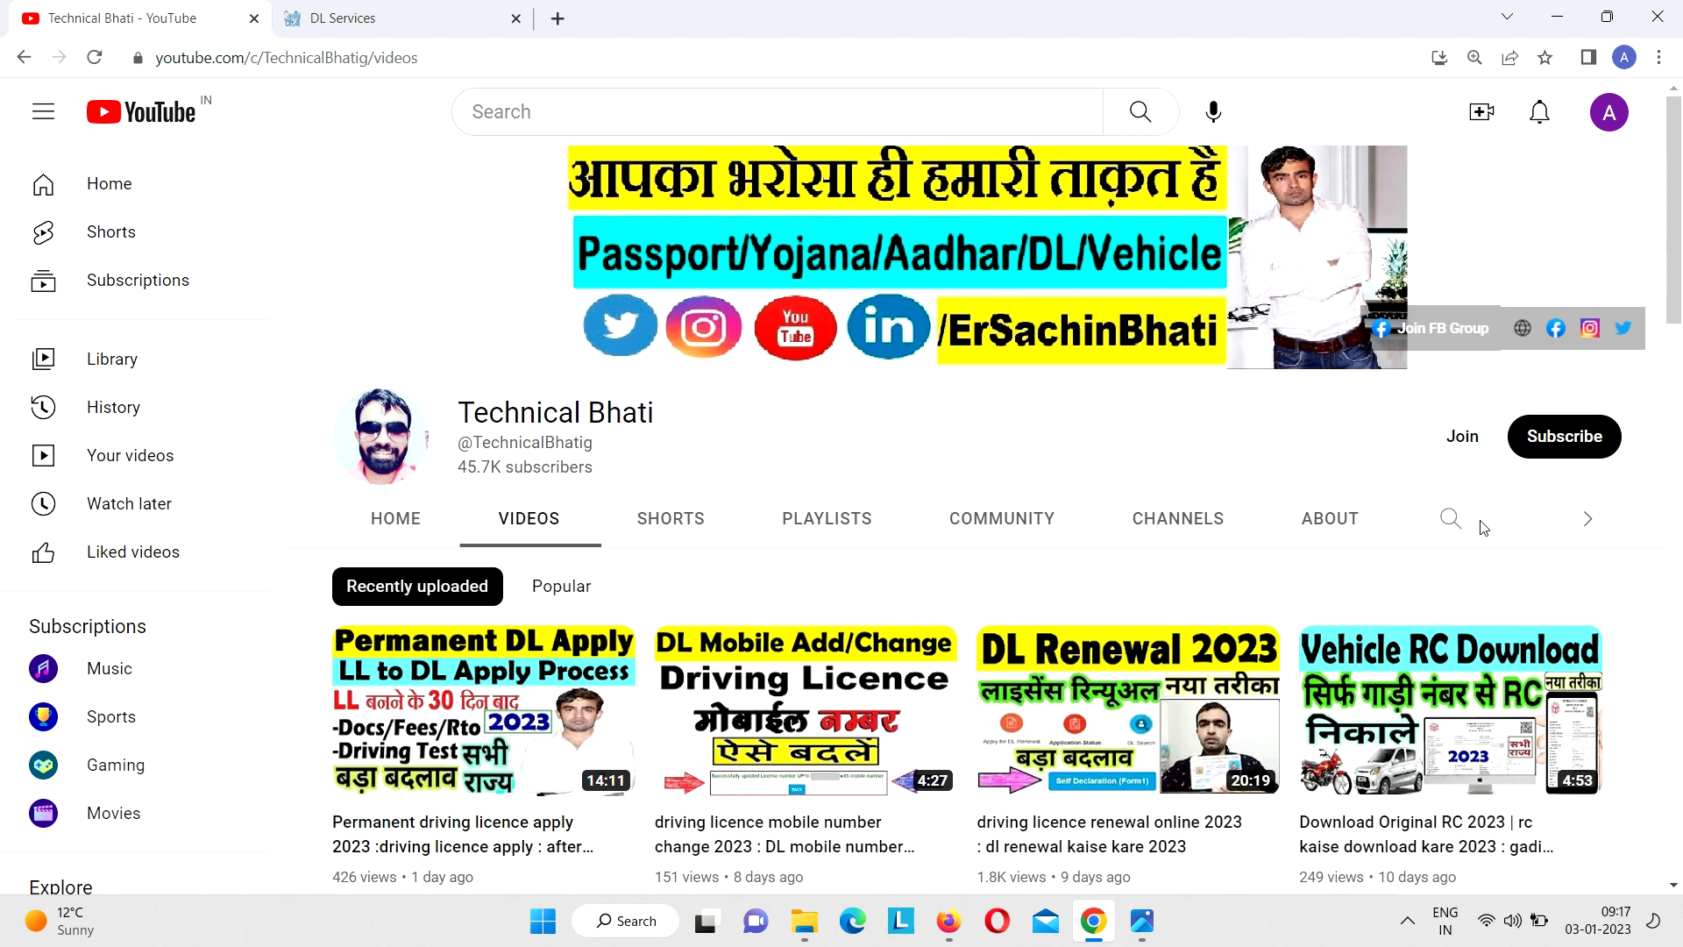
- Switch to the YouTube channel page and search its videos for "form1"
left_click(1457, 517)
type("f")
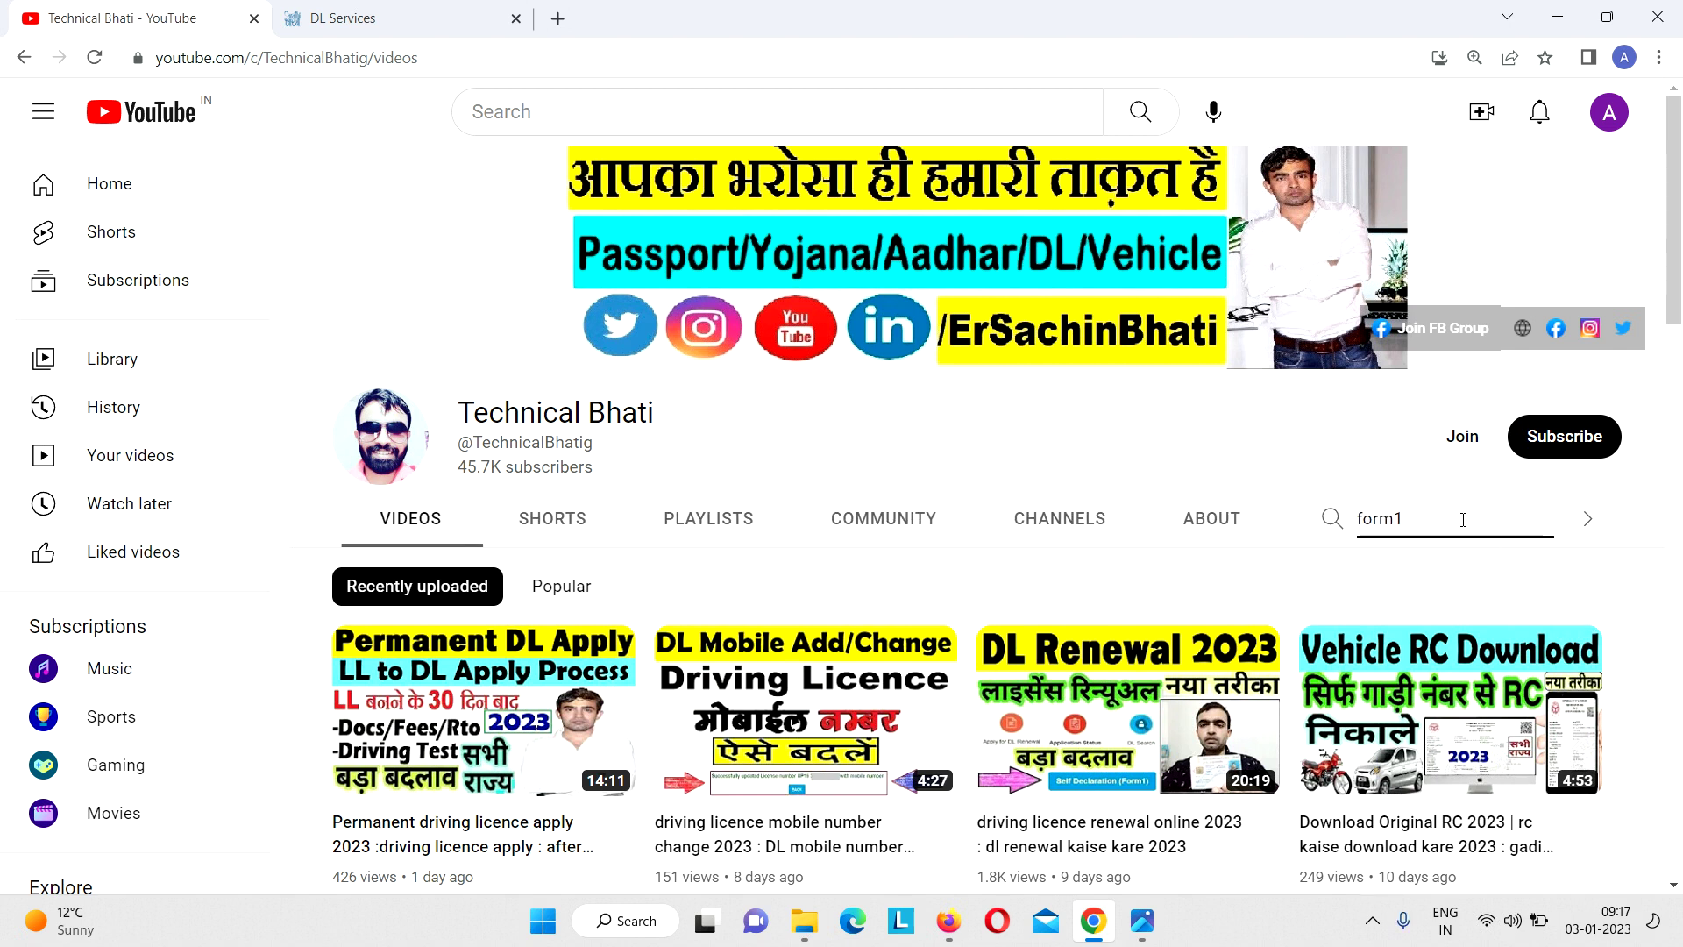
type("orm1")
key("Return")
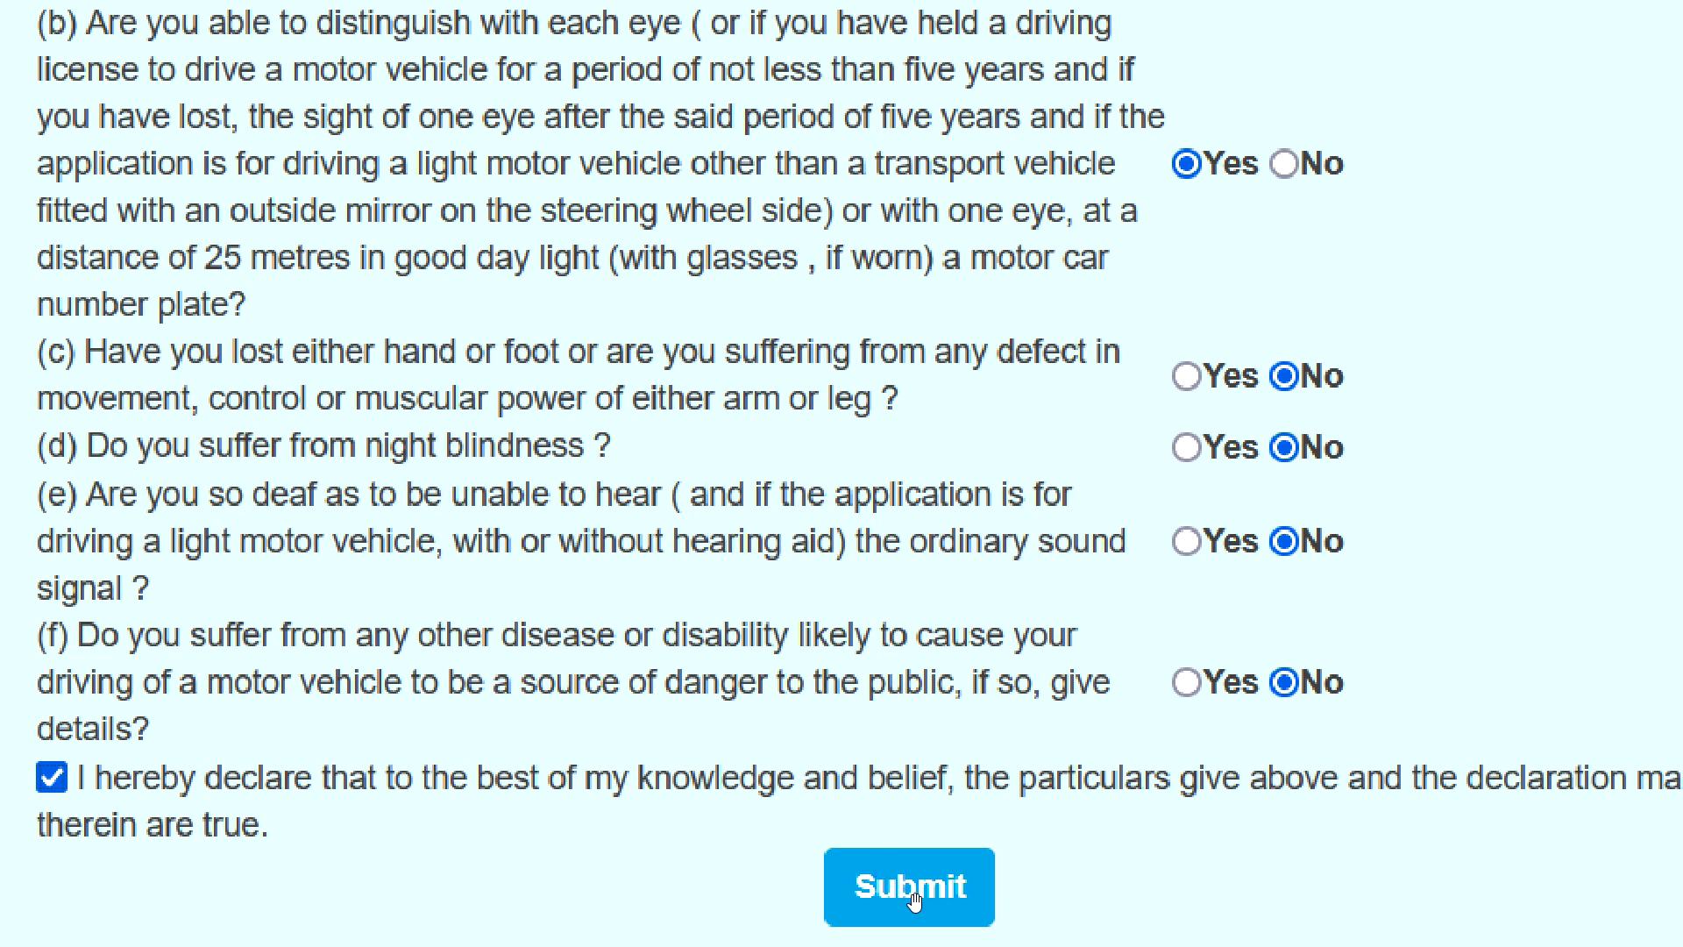
- Submit the completed physical fitness declaration and the address change application, confirming NO to organ donation
left_click(920, 890)
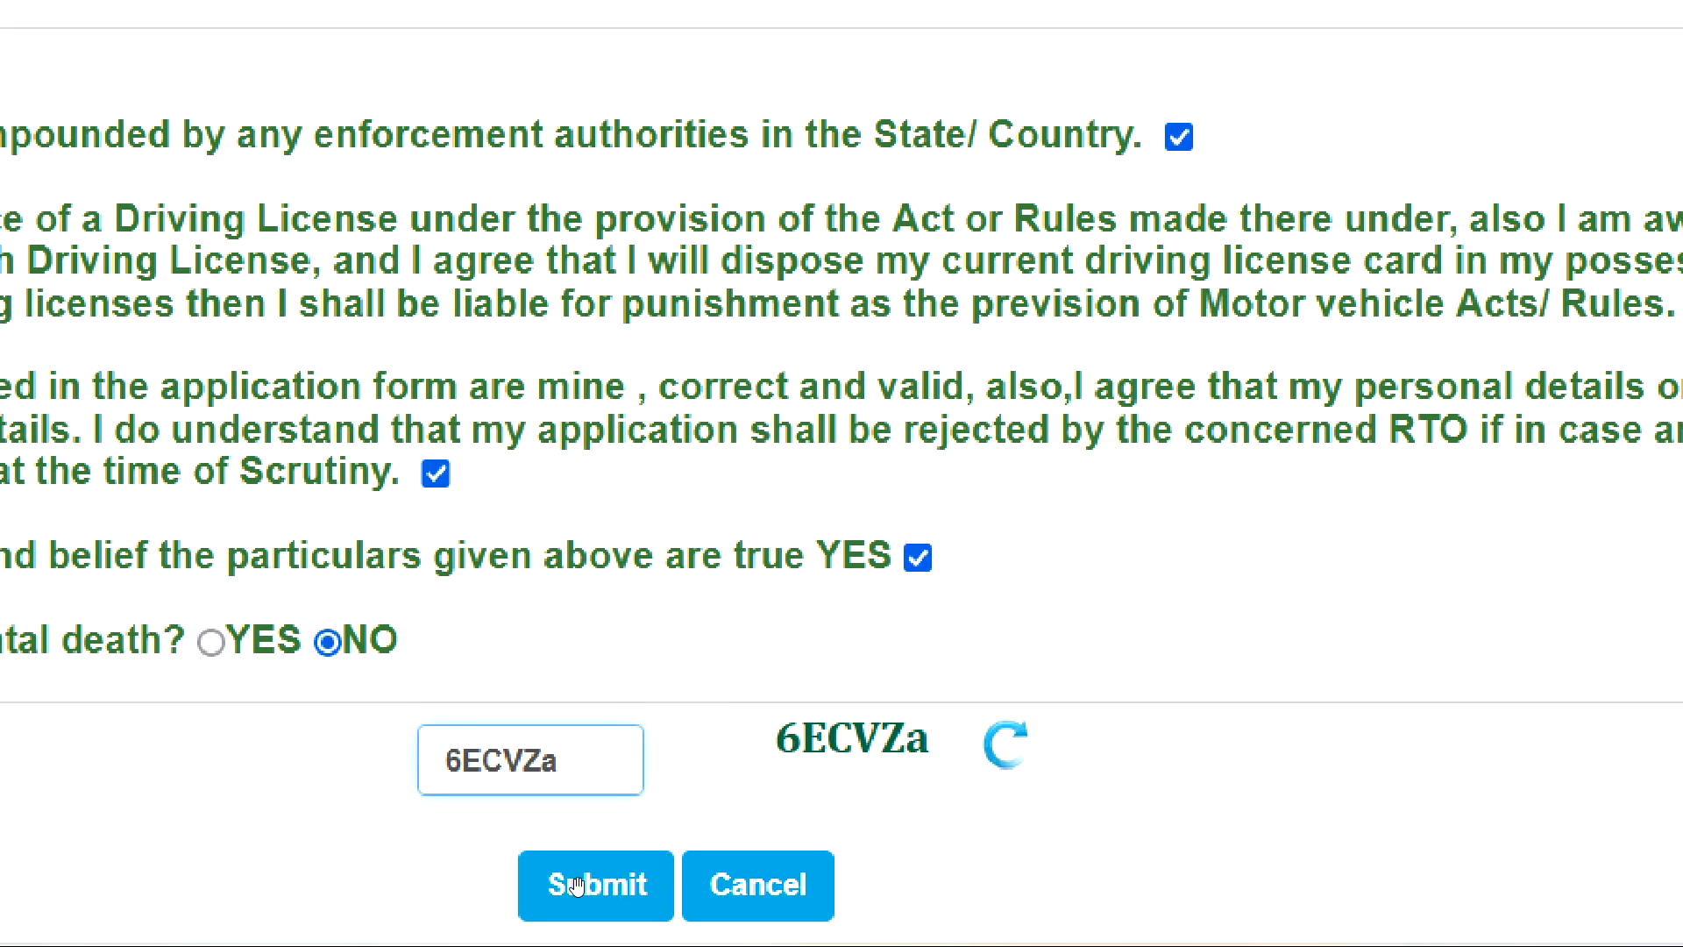
left_click(576, 885)
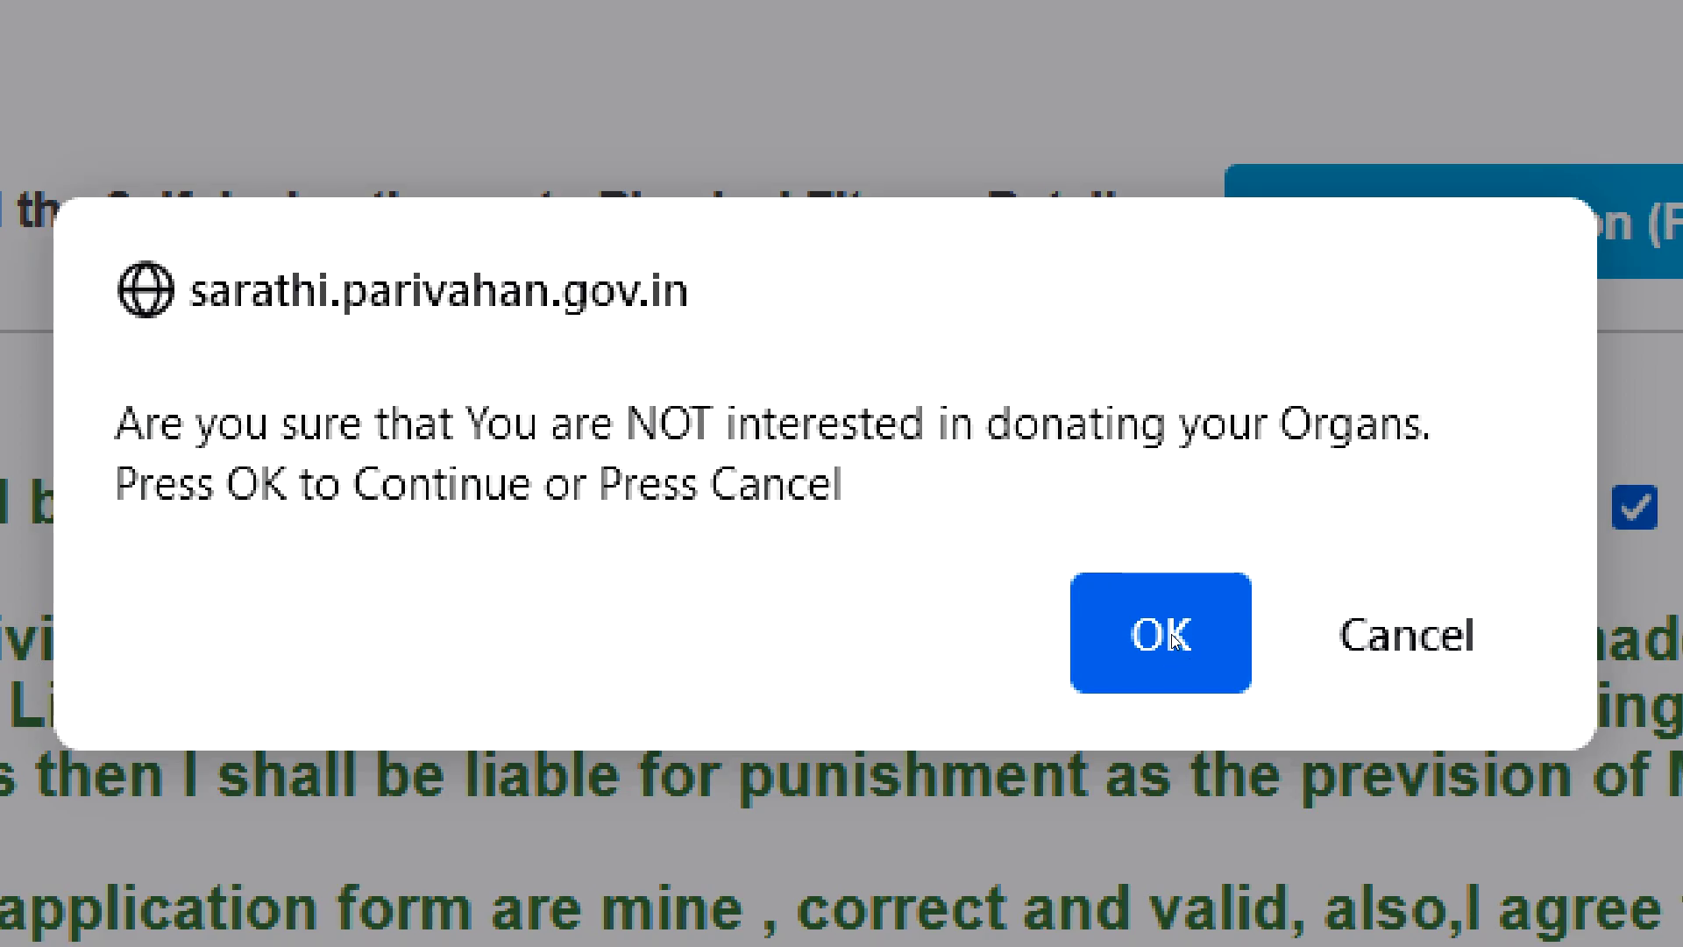
left_click(1147, 656)
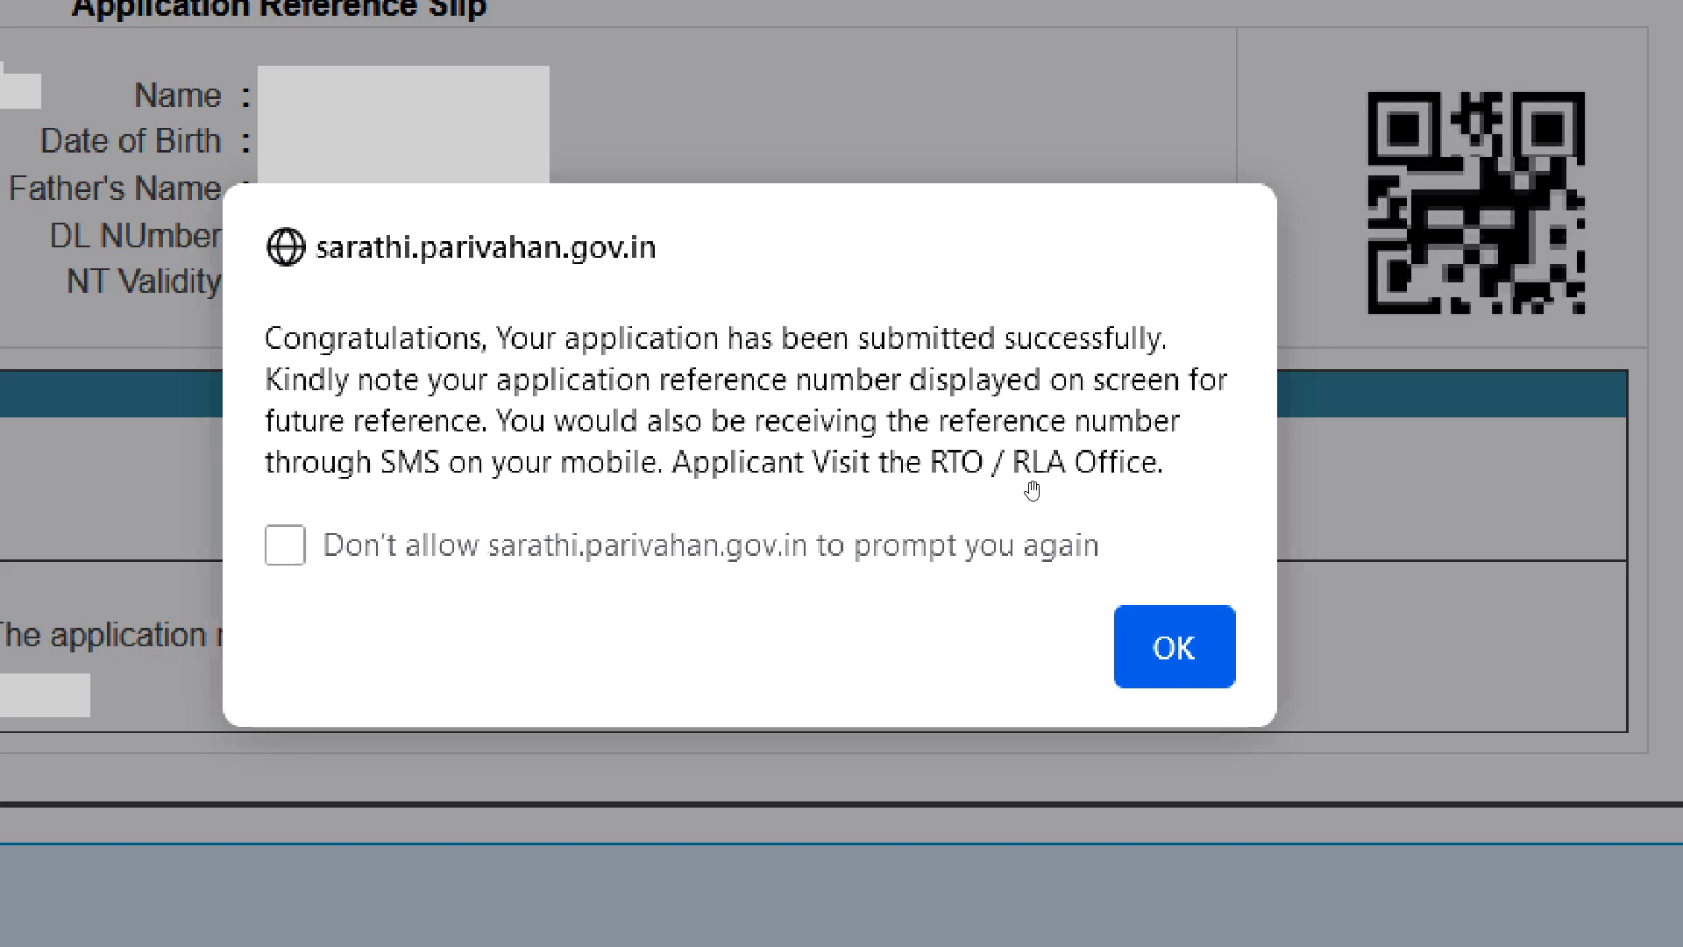
left_click(1167, 653)
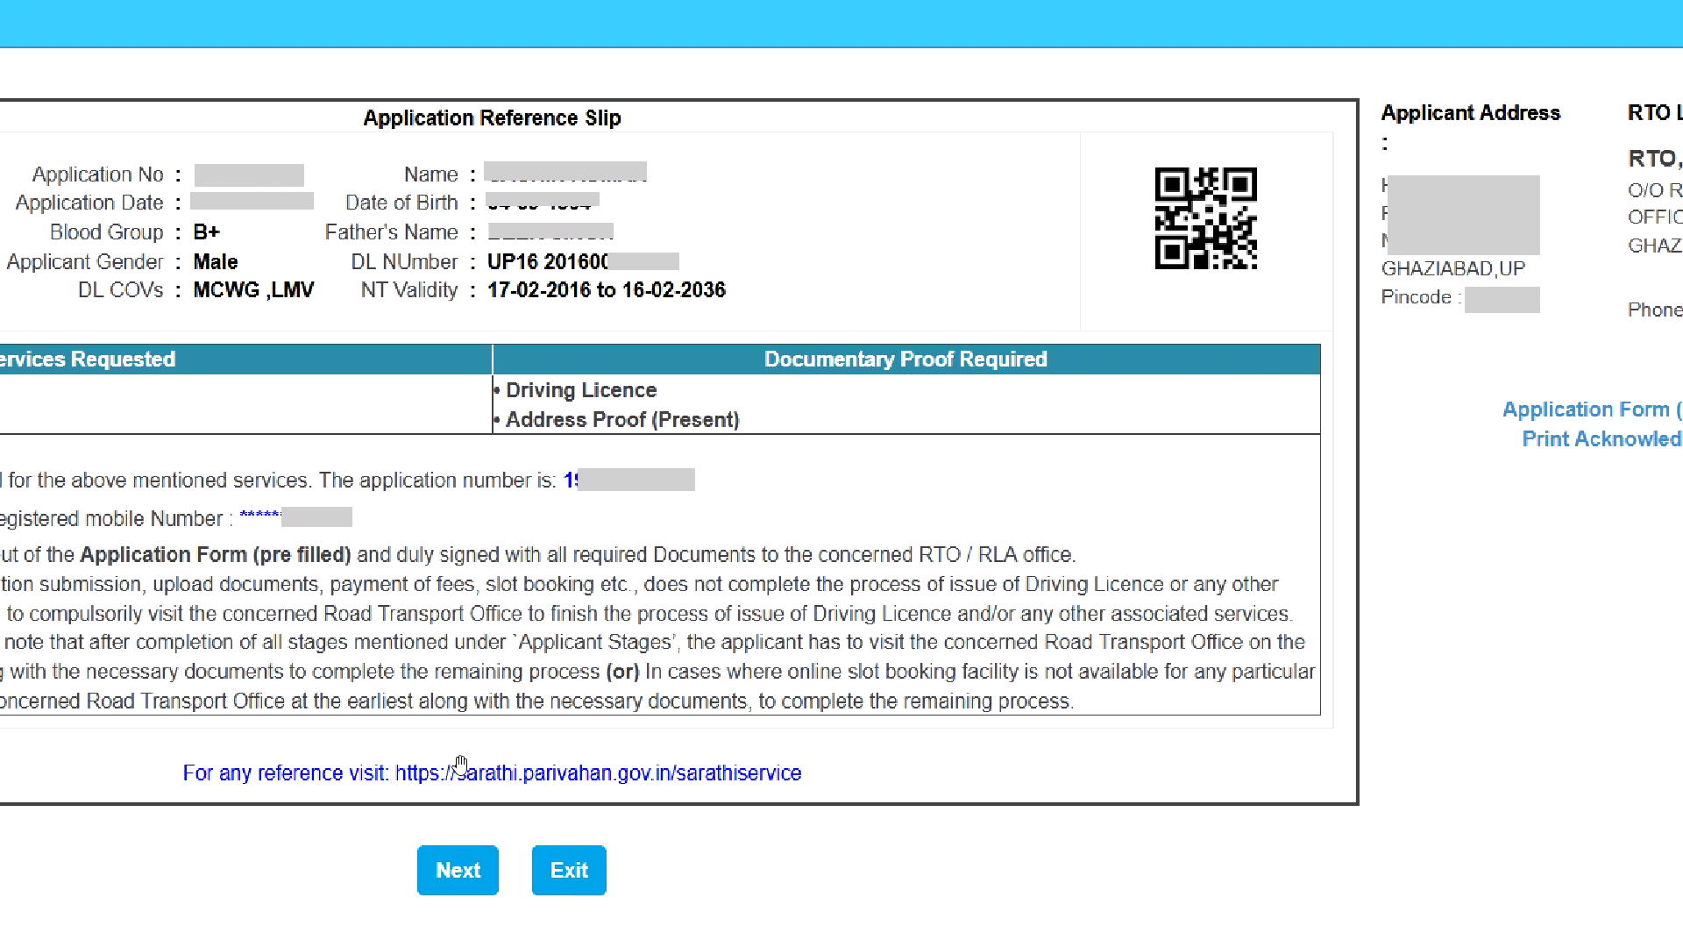
- Continue from the application reference slip to the Upload Documents stage and confirm the applicant's application details
left_click(453, 871)
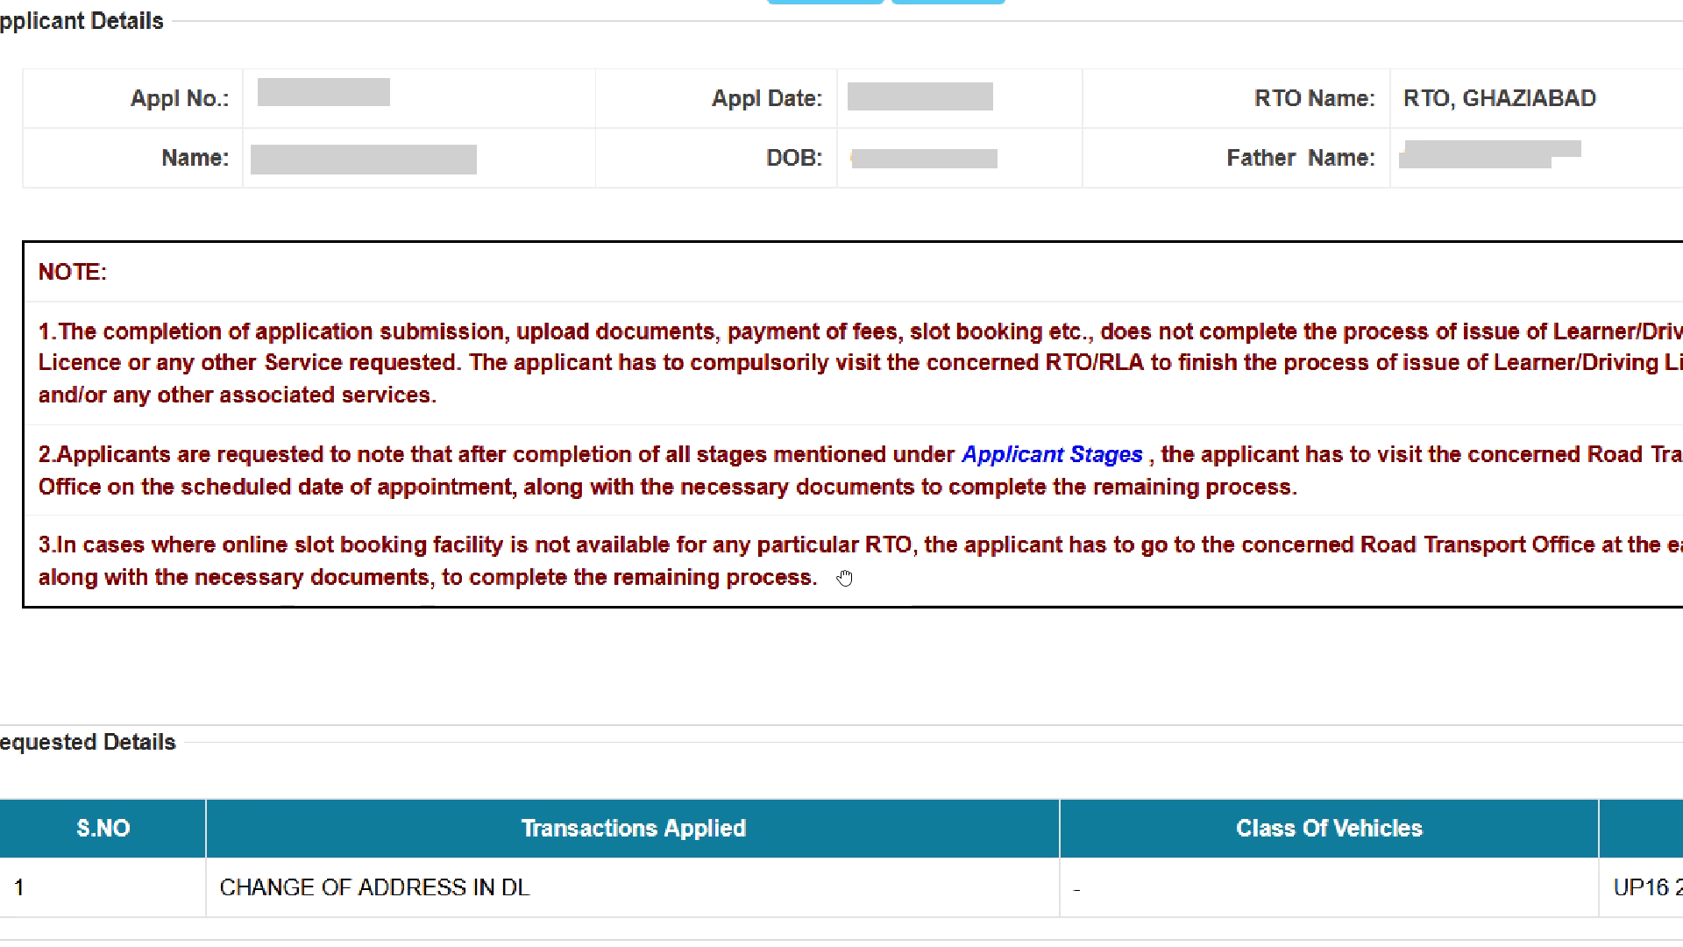
scroll(844, 591, "down", 5)
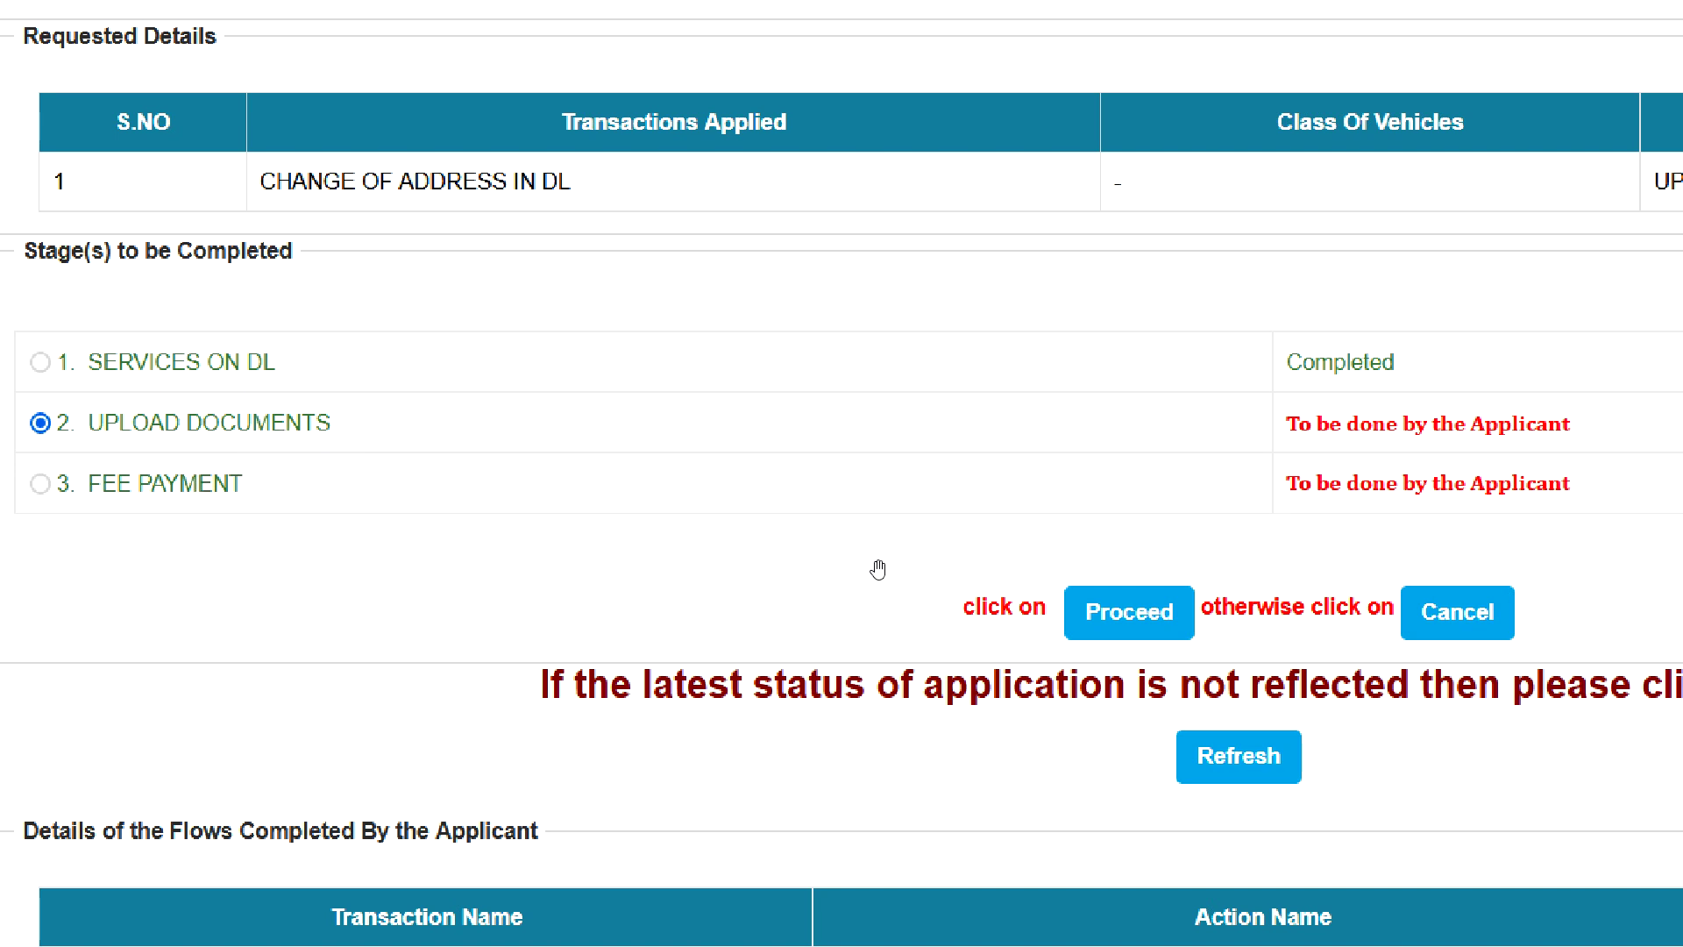
left_click(1114, 640)
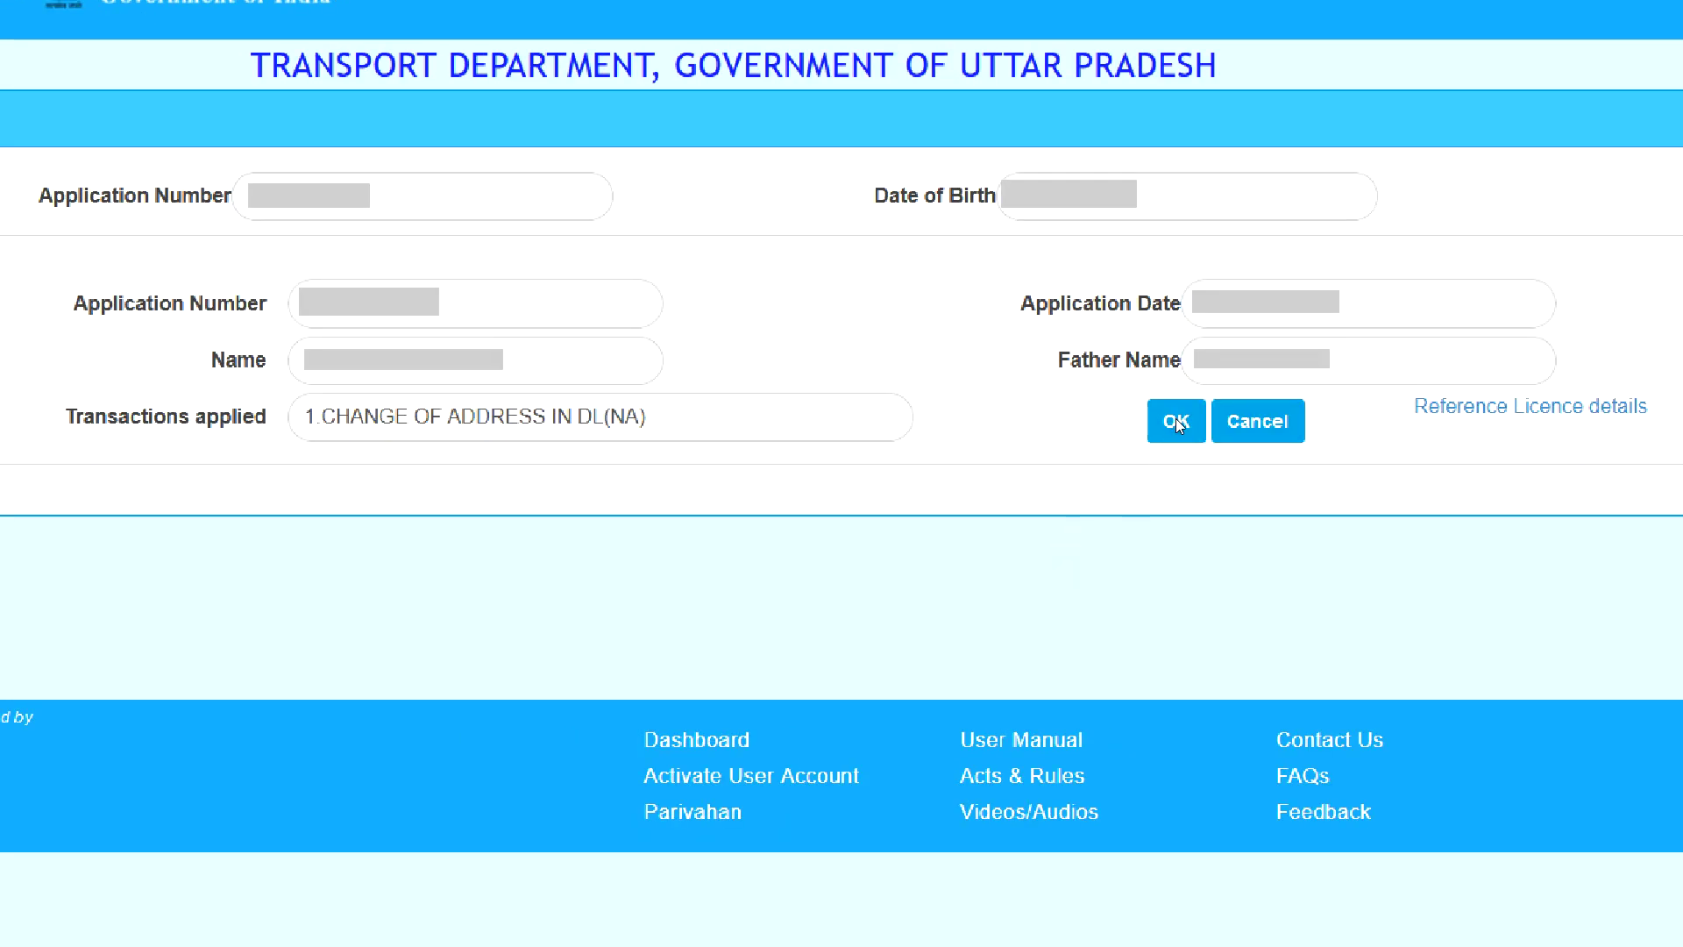
left_click(1176, 421)
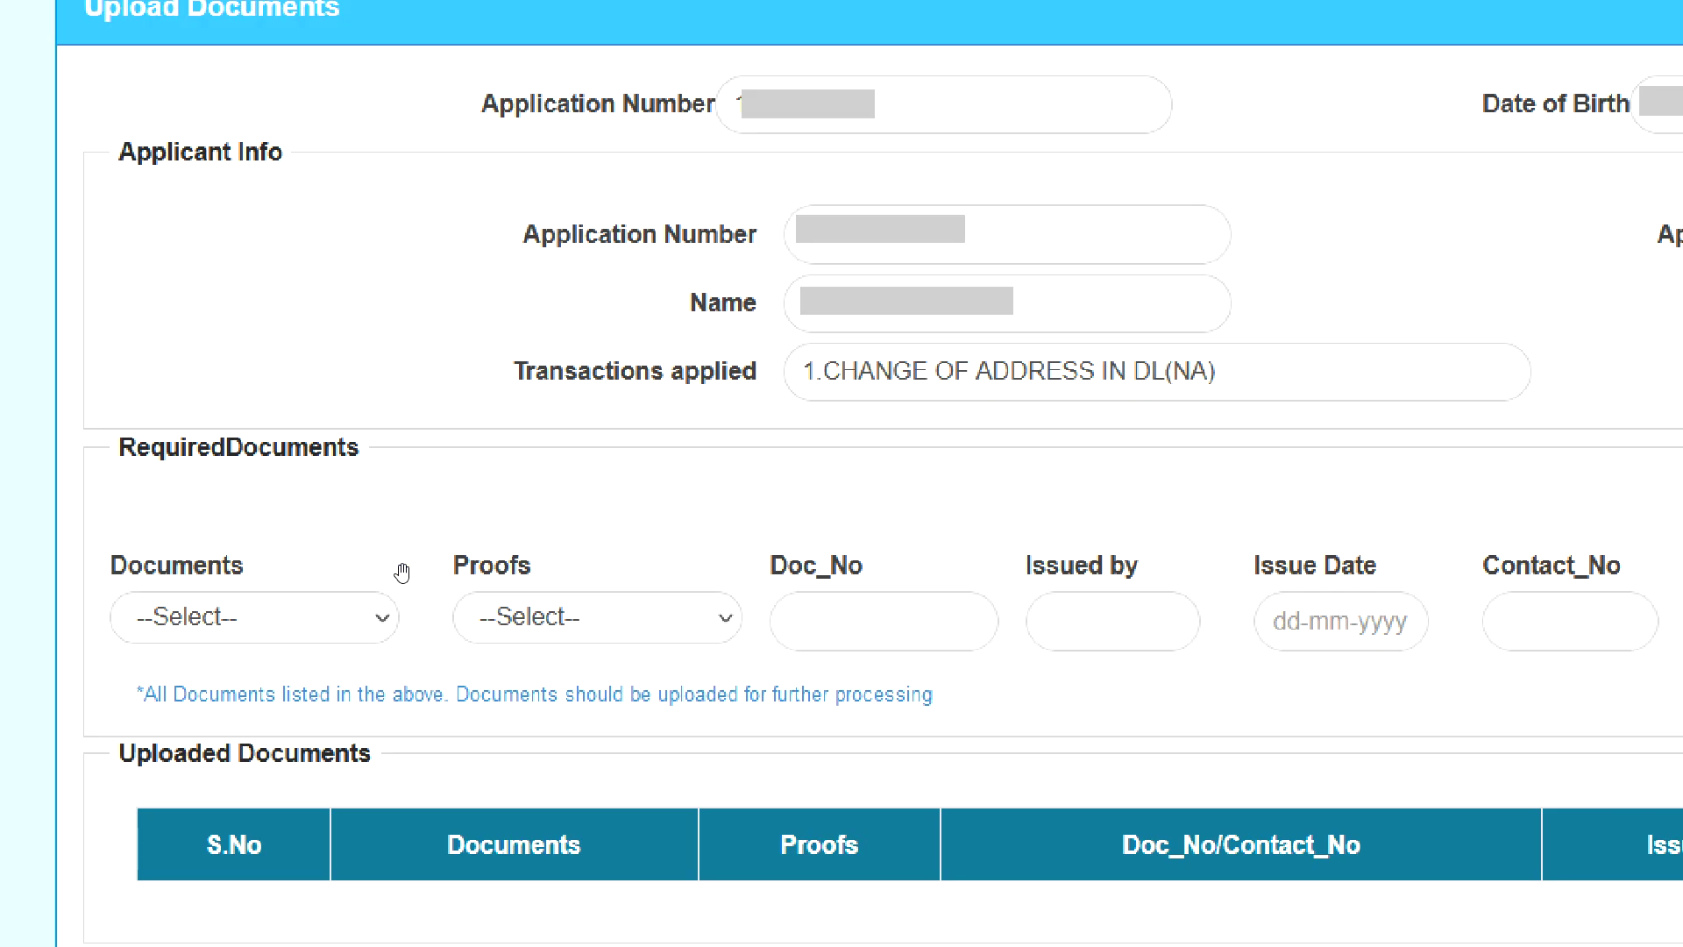
- Upload ADDRESS.png as Address Proof (Present) with proof Aadhar Card With DOB, issued by GOI on 05-06-2016, and confirm it
left_click(325, 625)
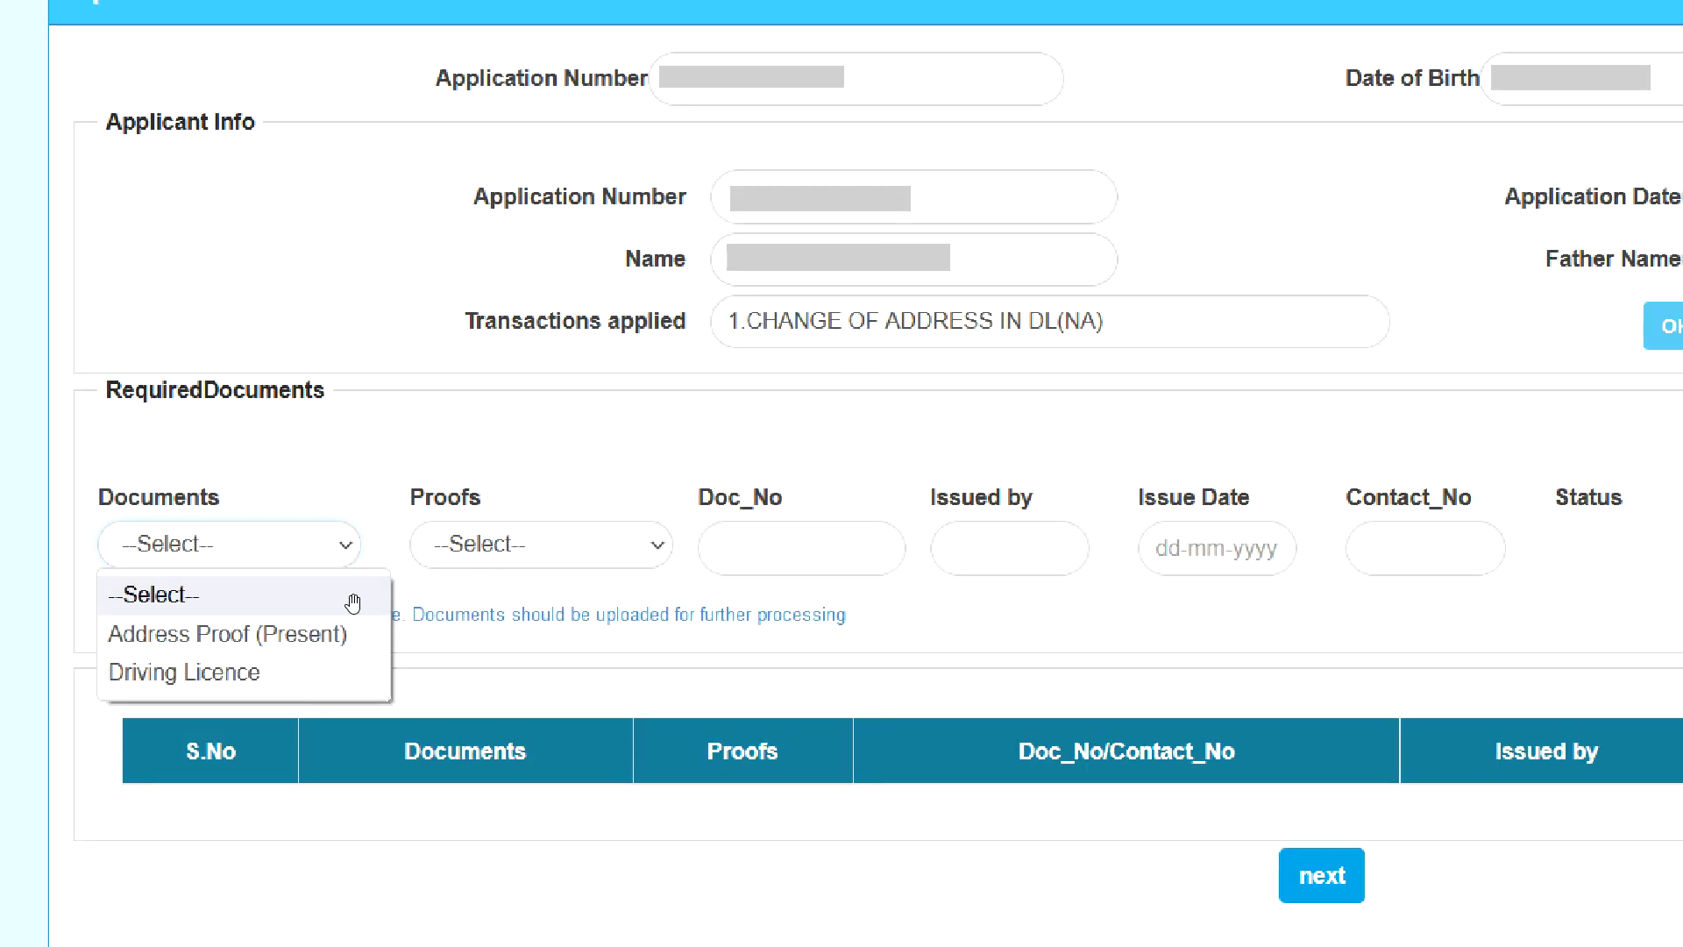
left_click(265, 638)
left_click(500, 545)
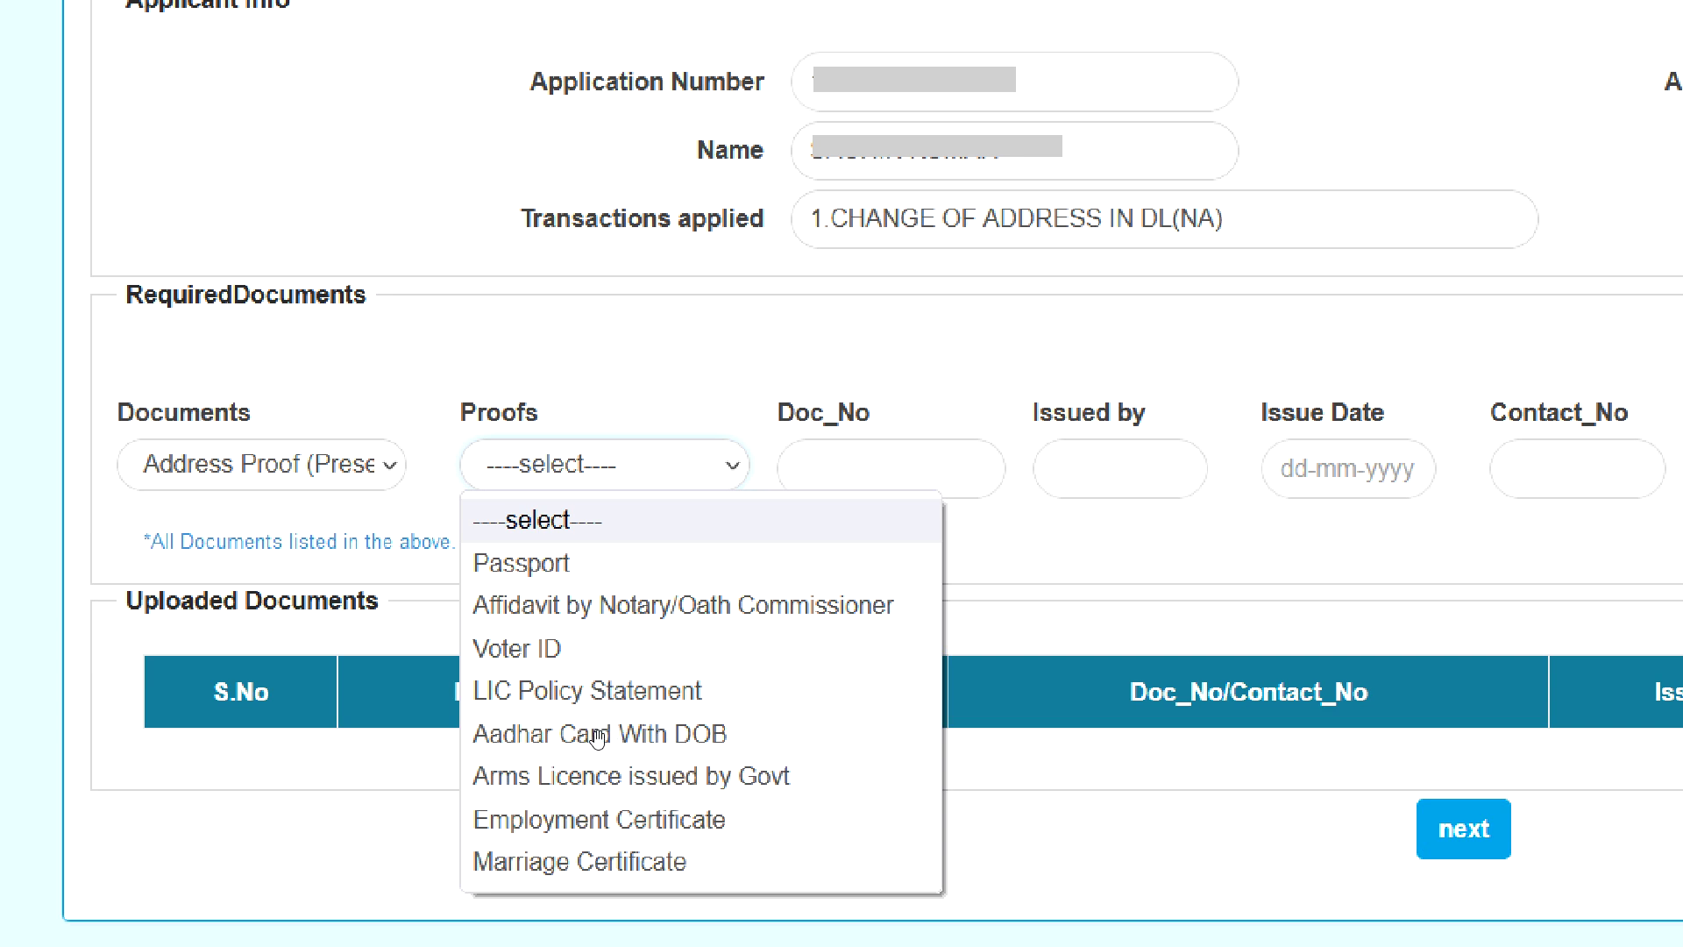
left_click(662, 736)
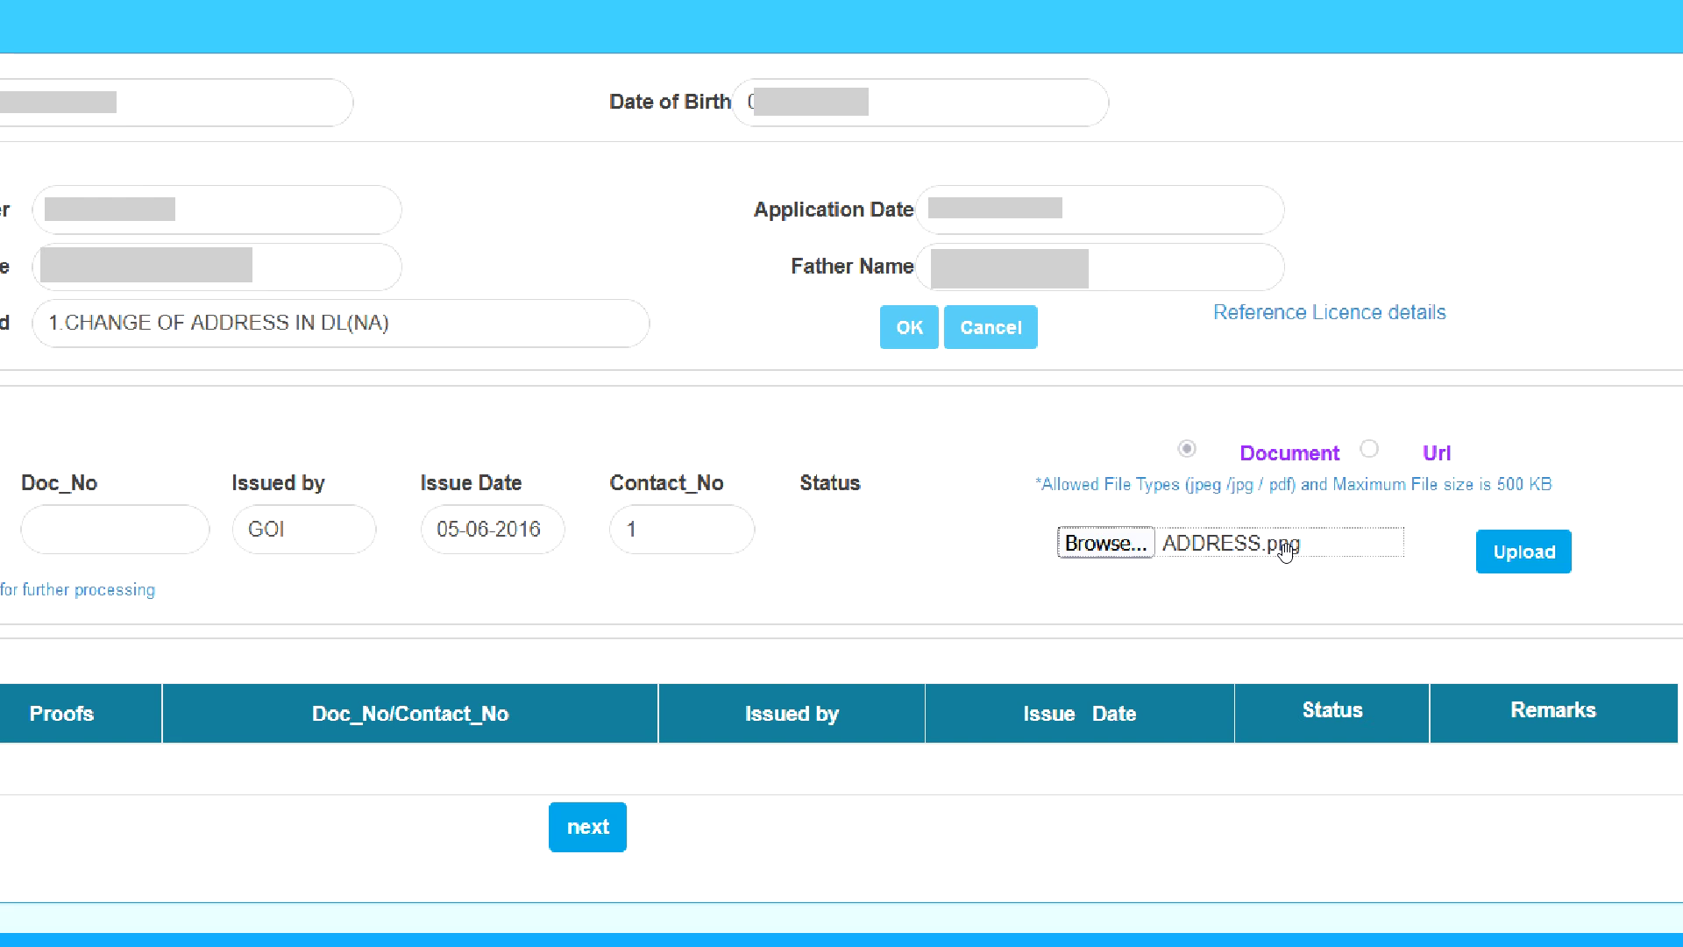
left_click(1526, 552)
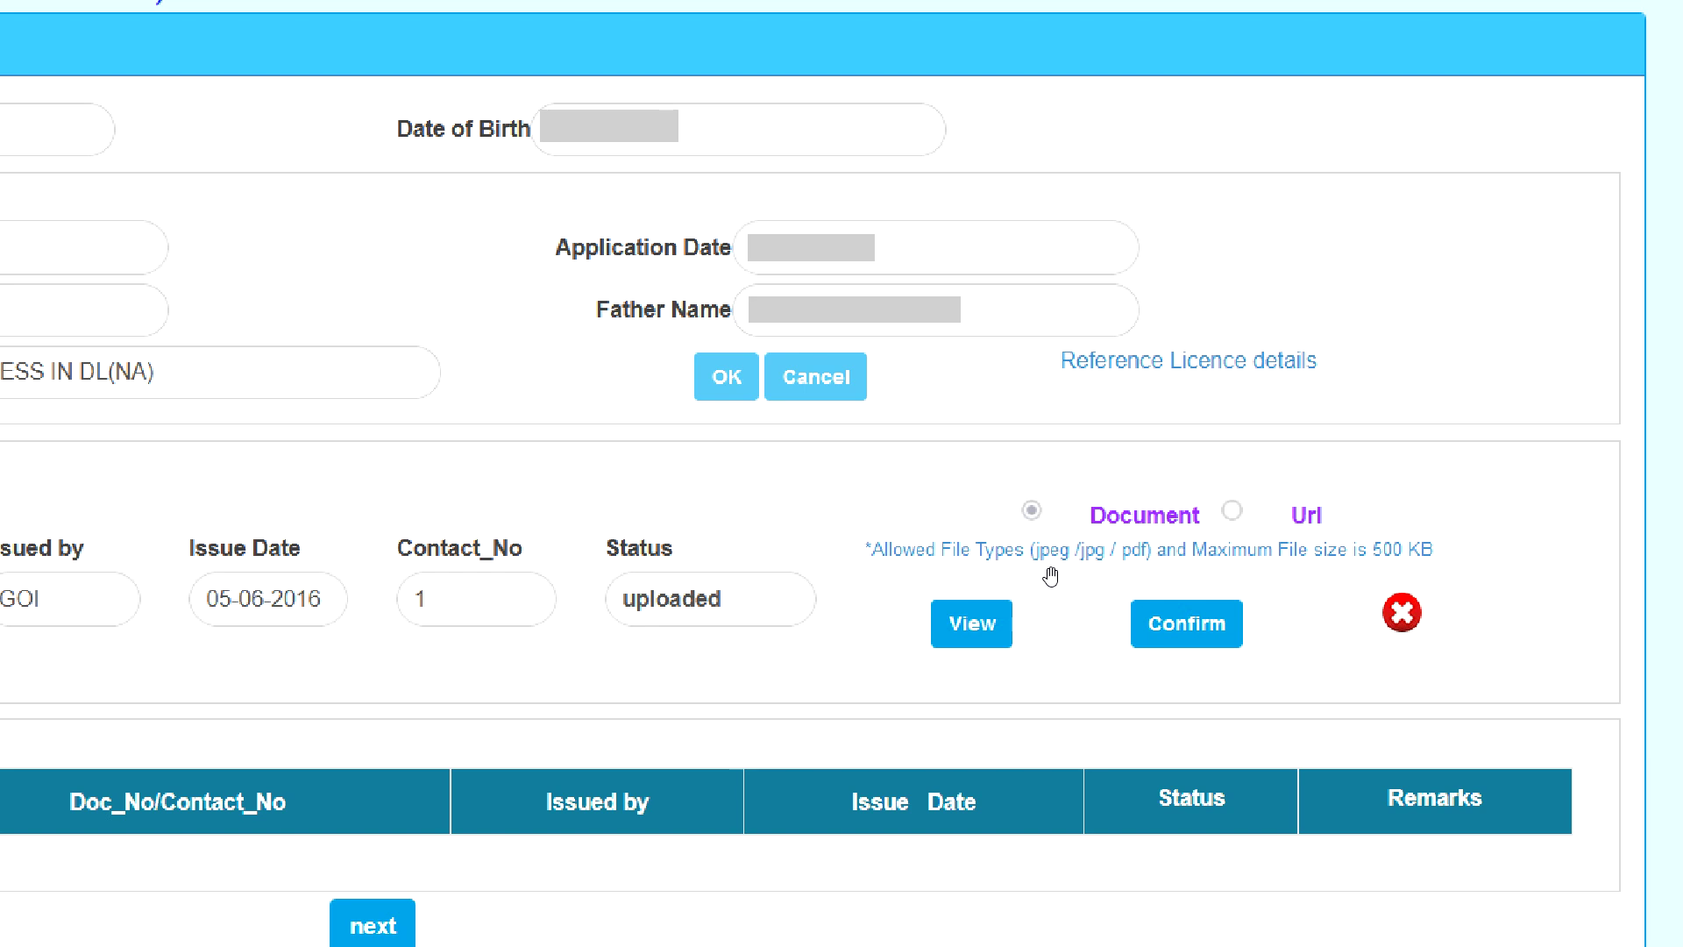
left_click(1183, 639)
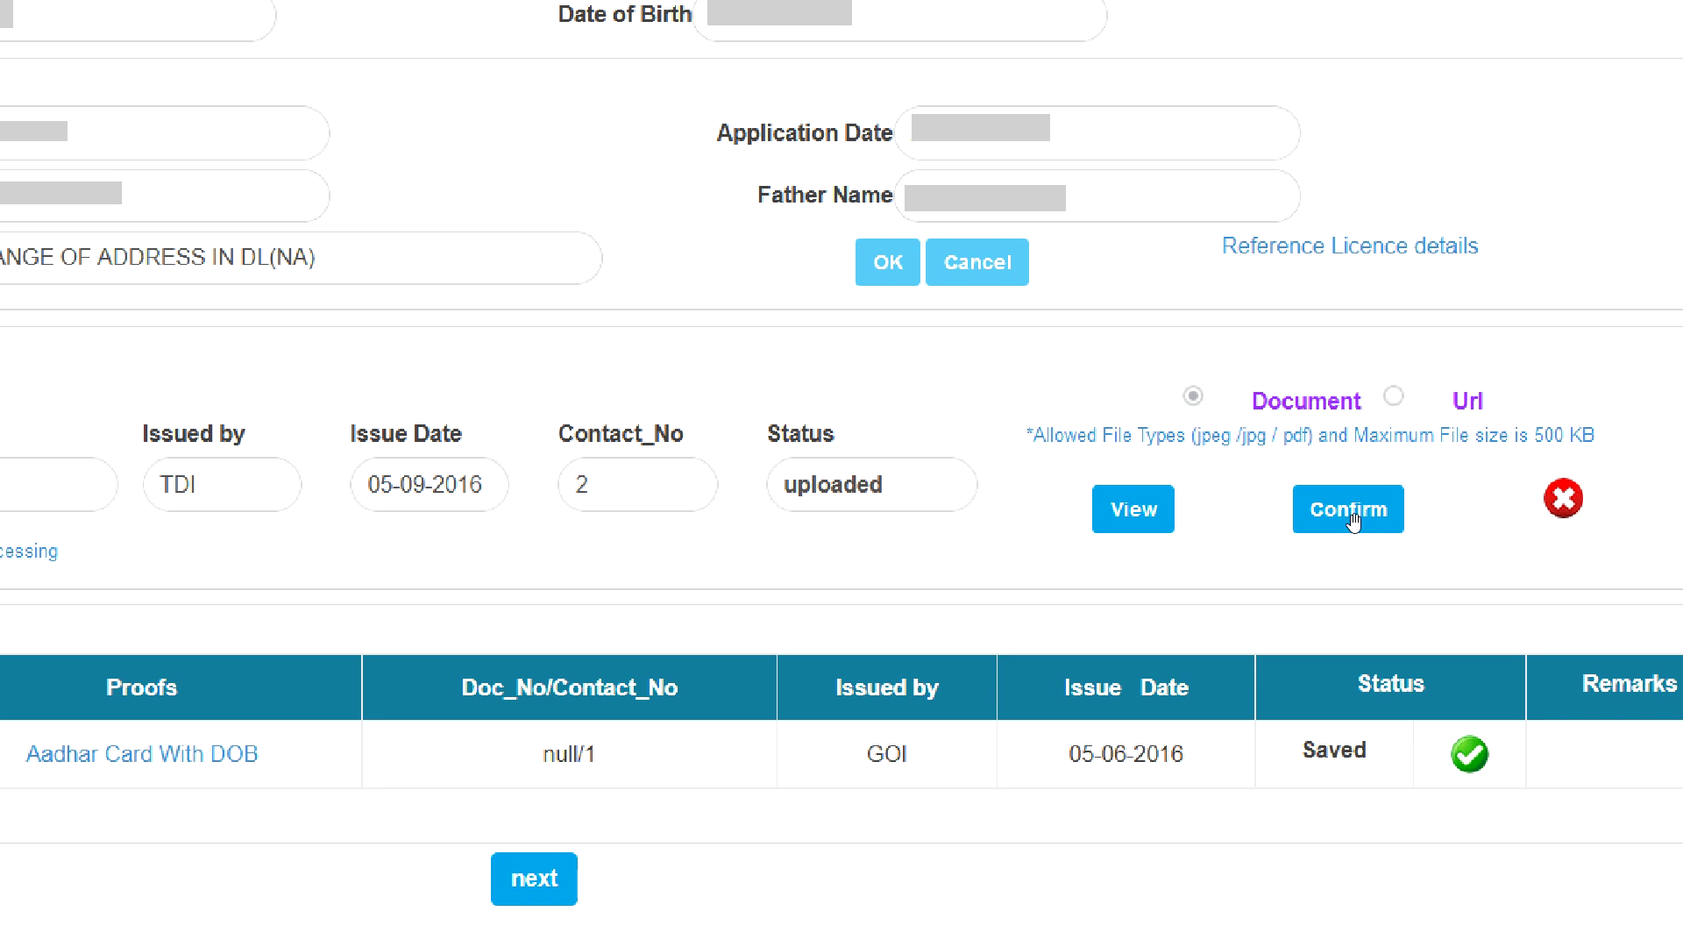
- Confirm the second uploaded document, issued by TDI on 05-09-2016, and proceed to the Fee Payment stage
left_click(1353, 519)
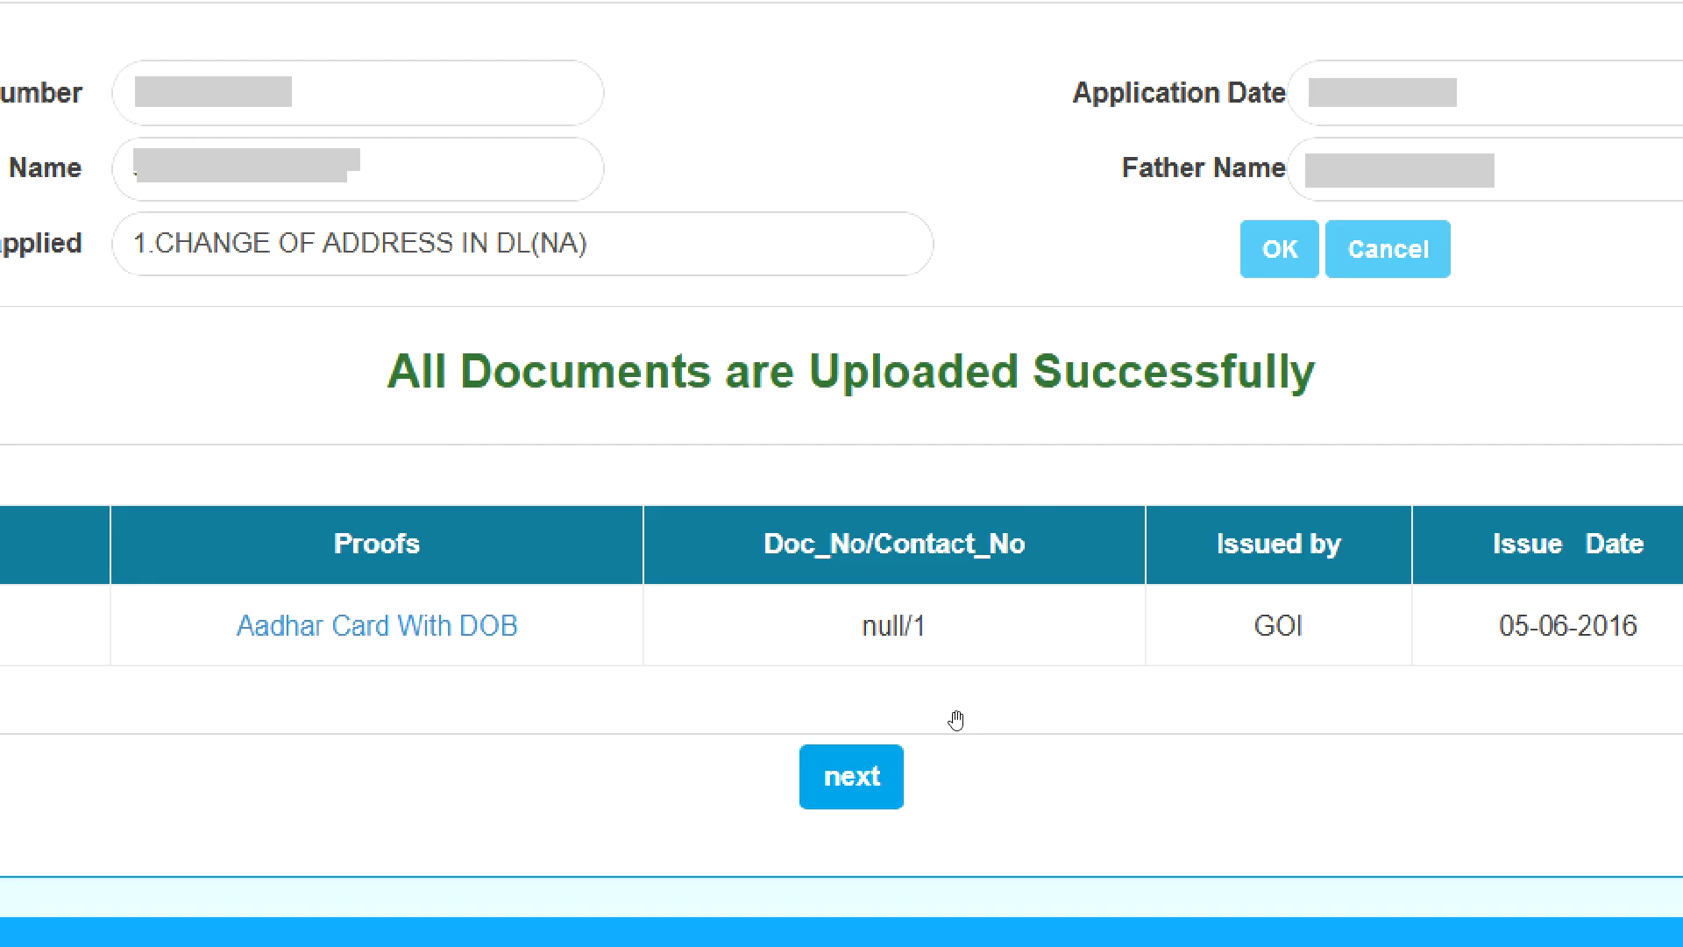
left_click(857, 779)
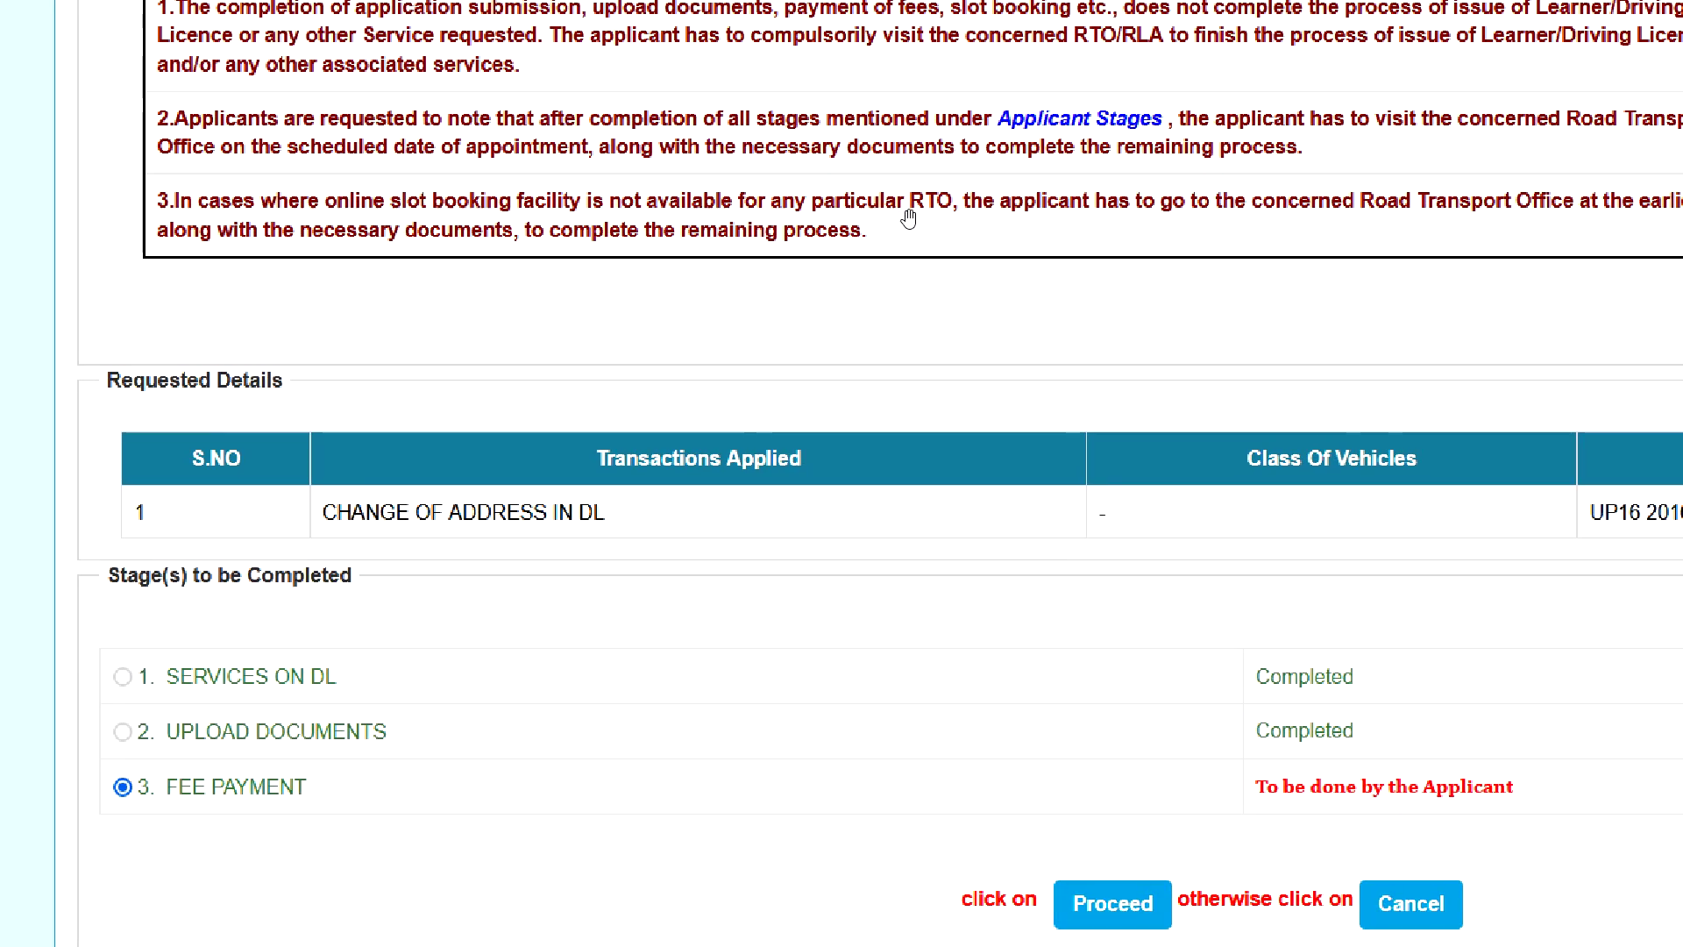
left_click(1104, 912)
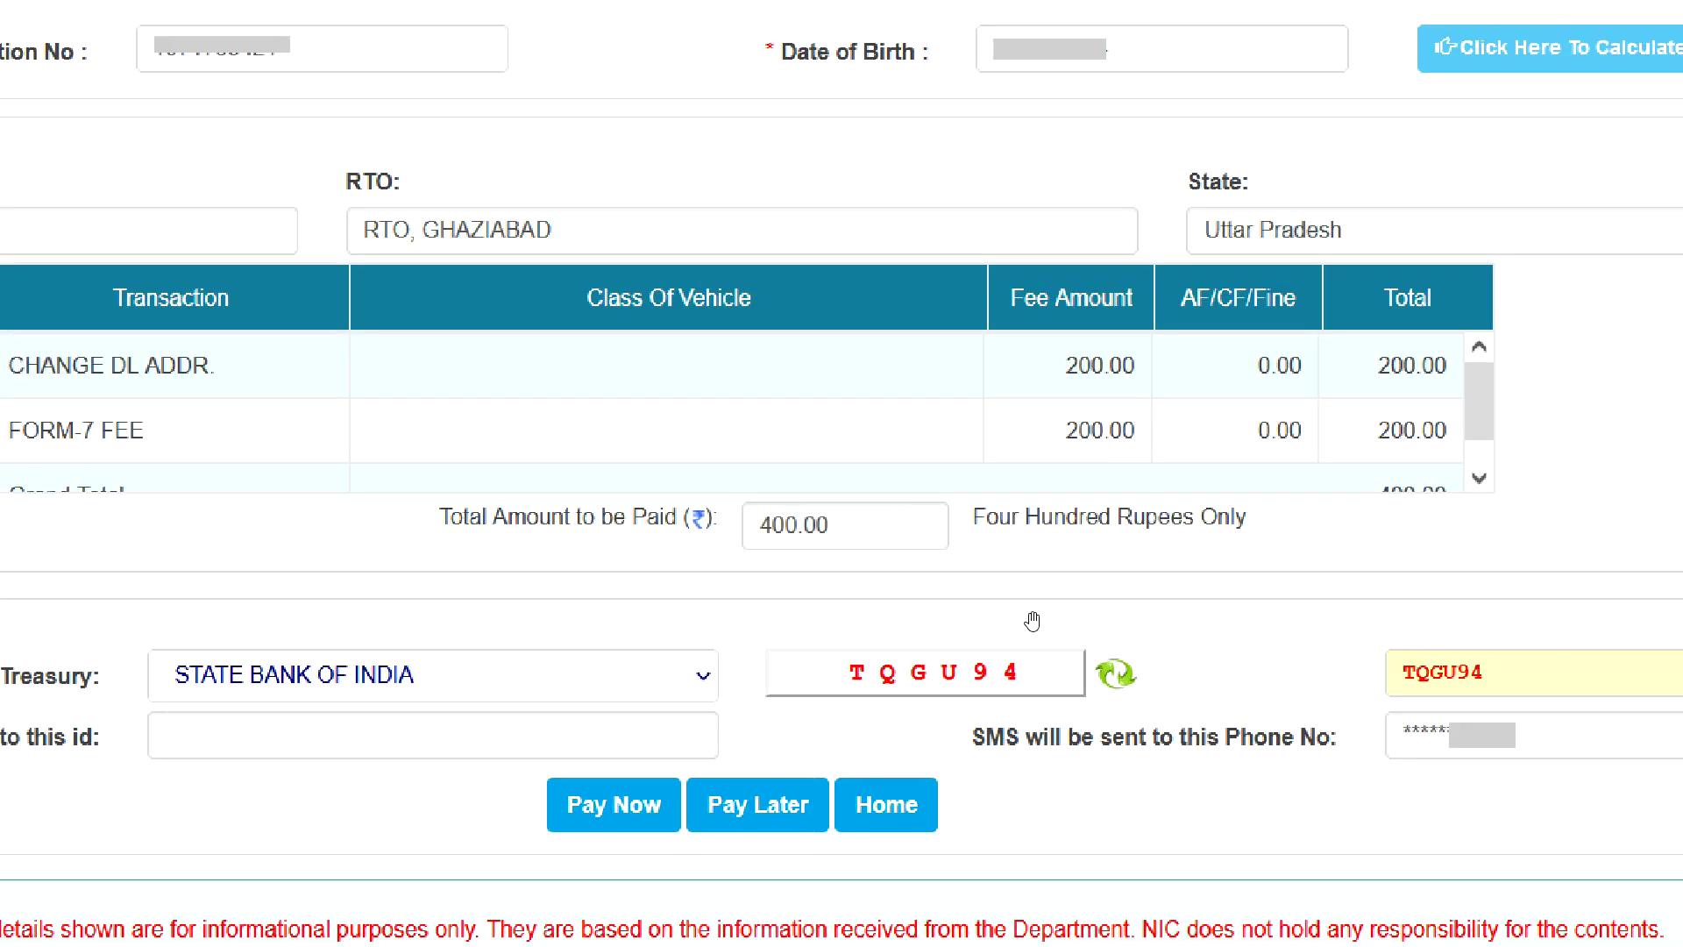
- Pay the 400 rupee fee through State Bank of India using State Bank Debit Cards, authenticating with the one-time password
left_click(626, 814)
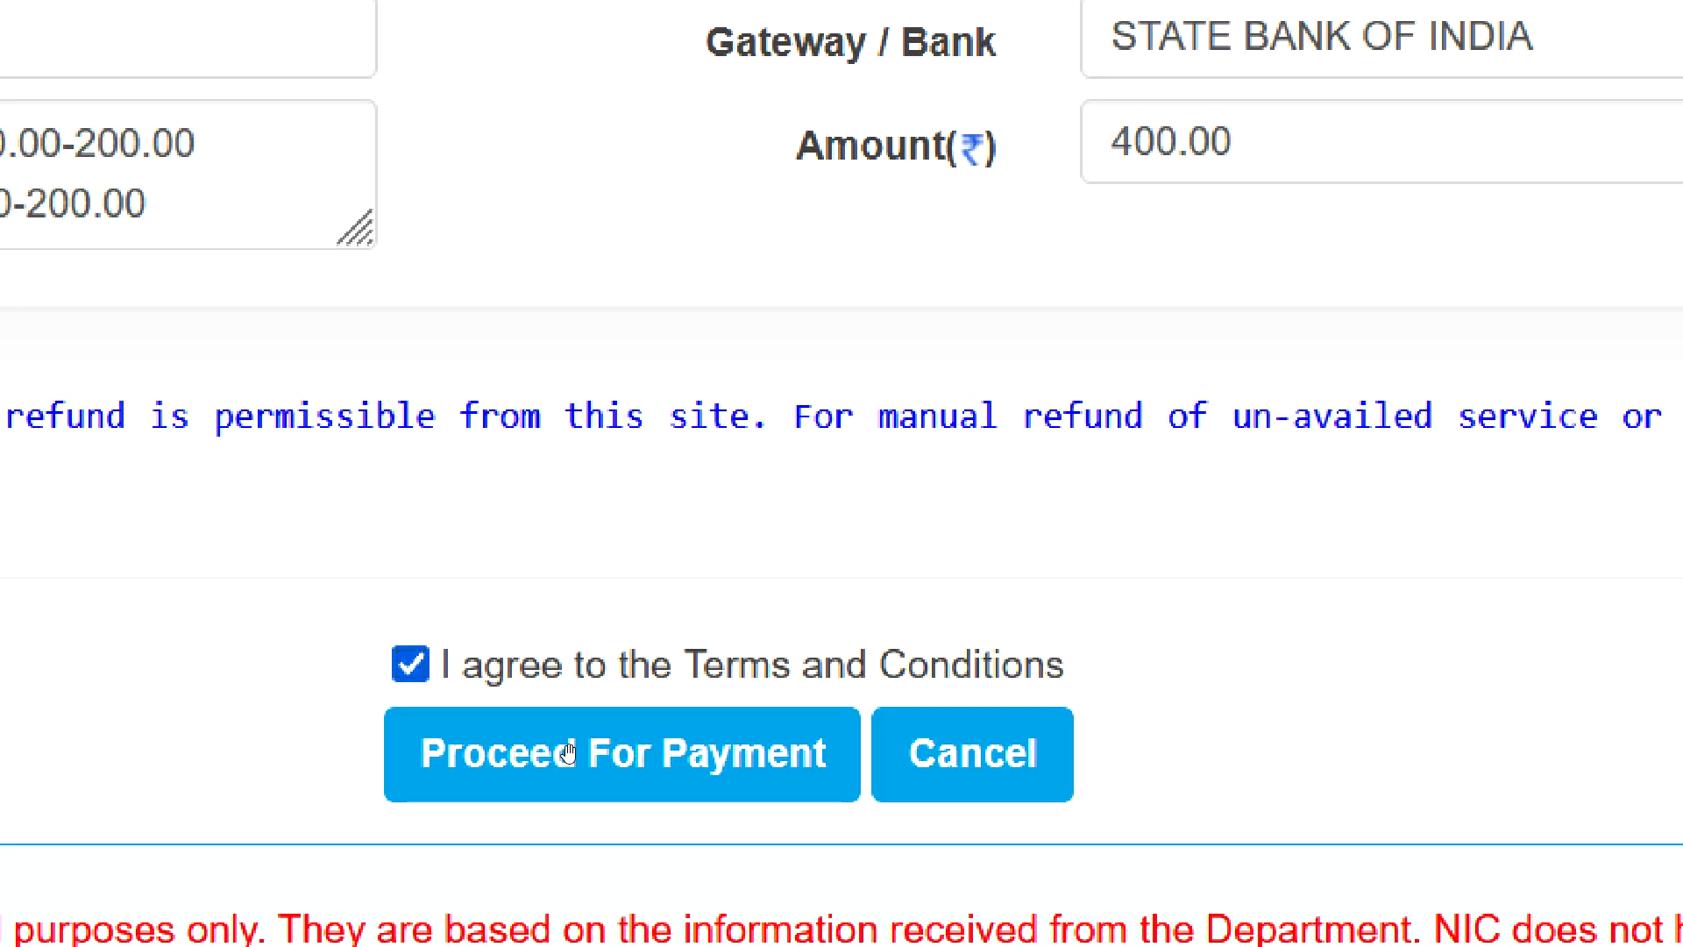
left_click(637, 778)
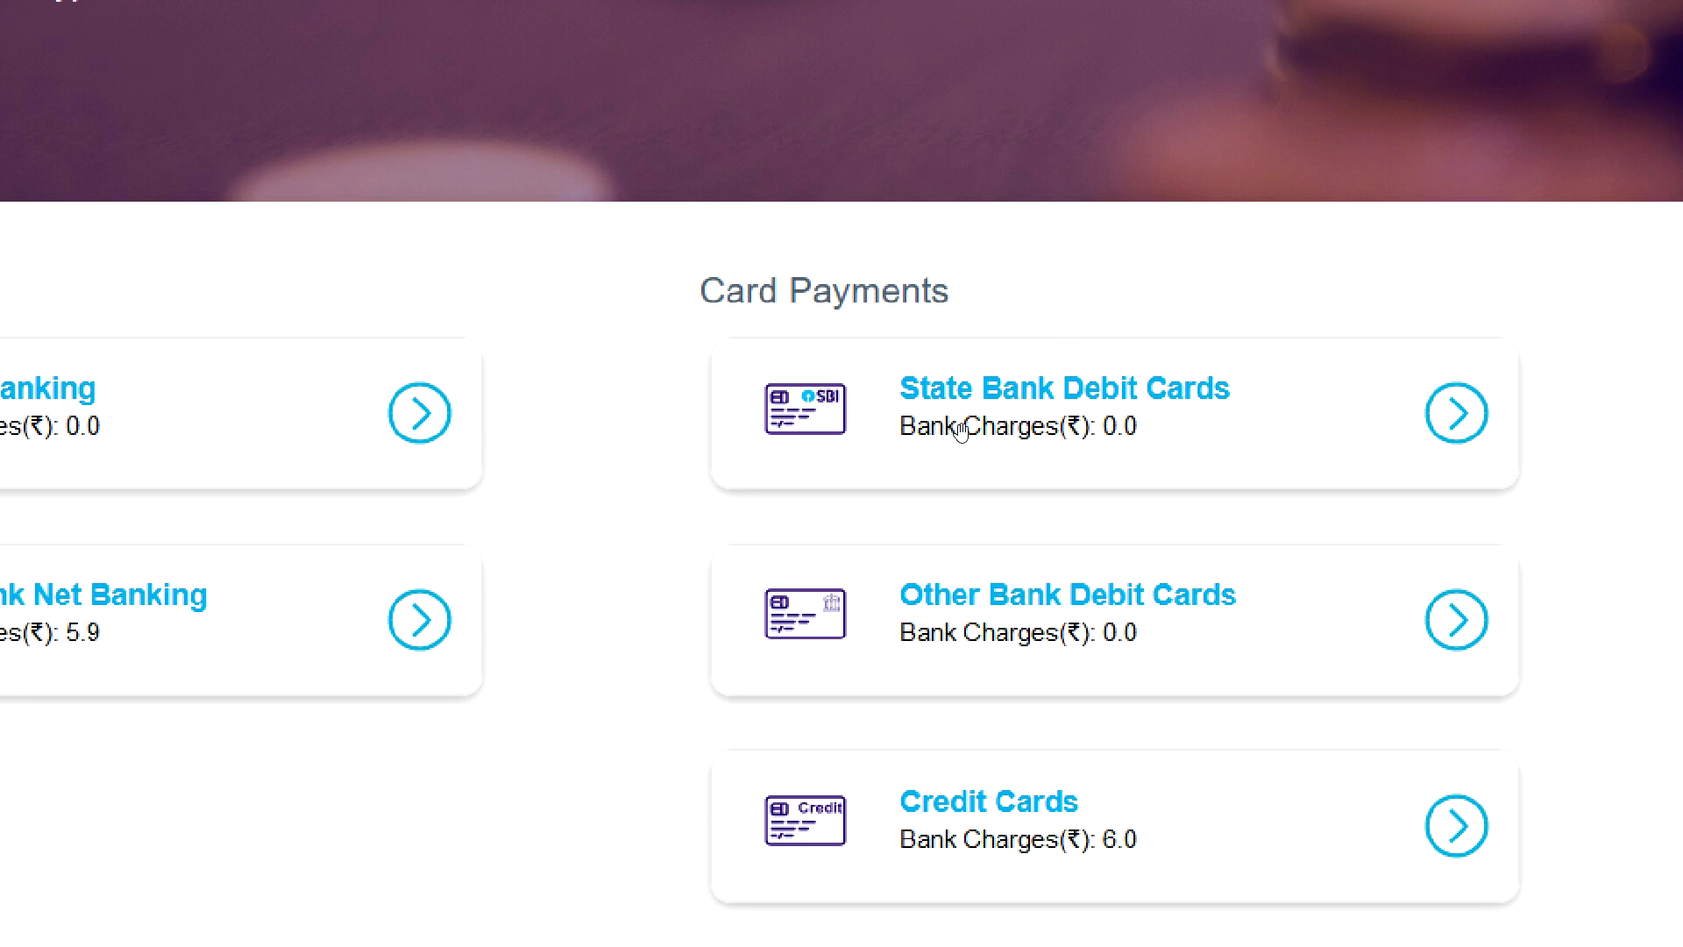
left_click(1066, 419)
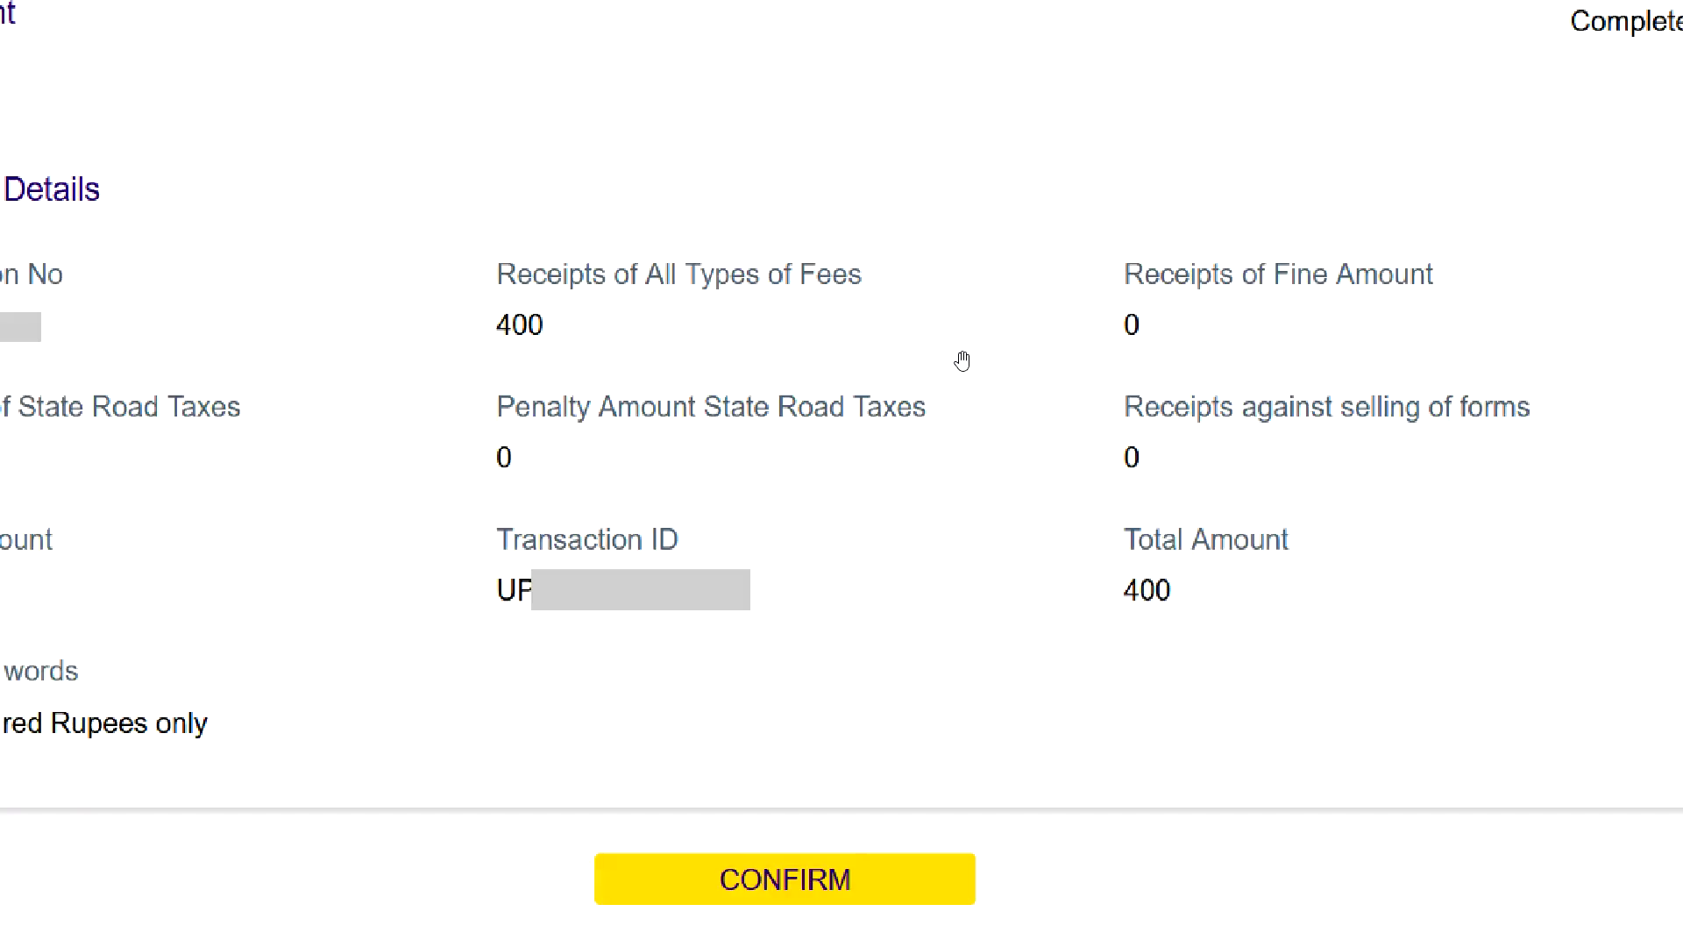
left_click(789, 895)
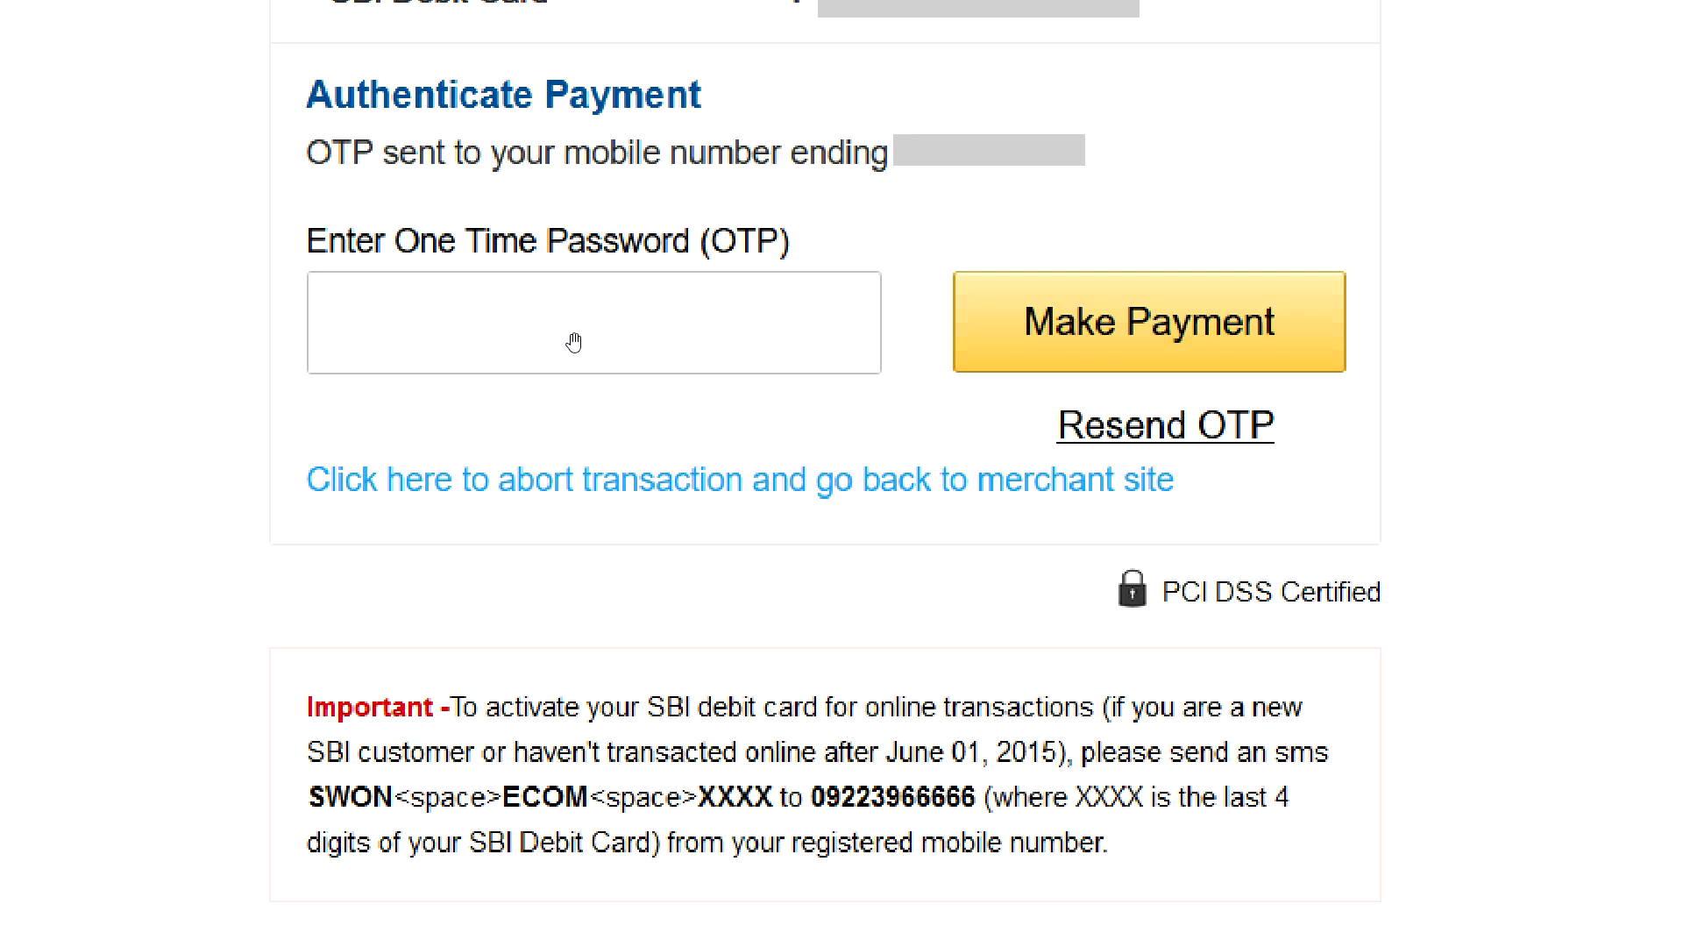
left_click(1067, 336)
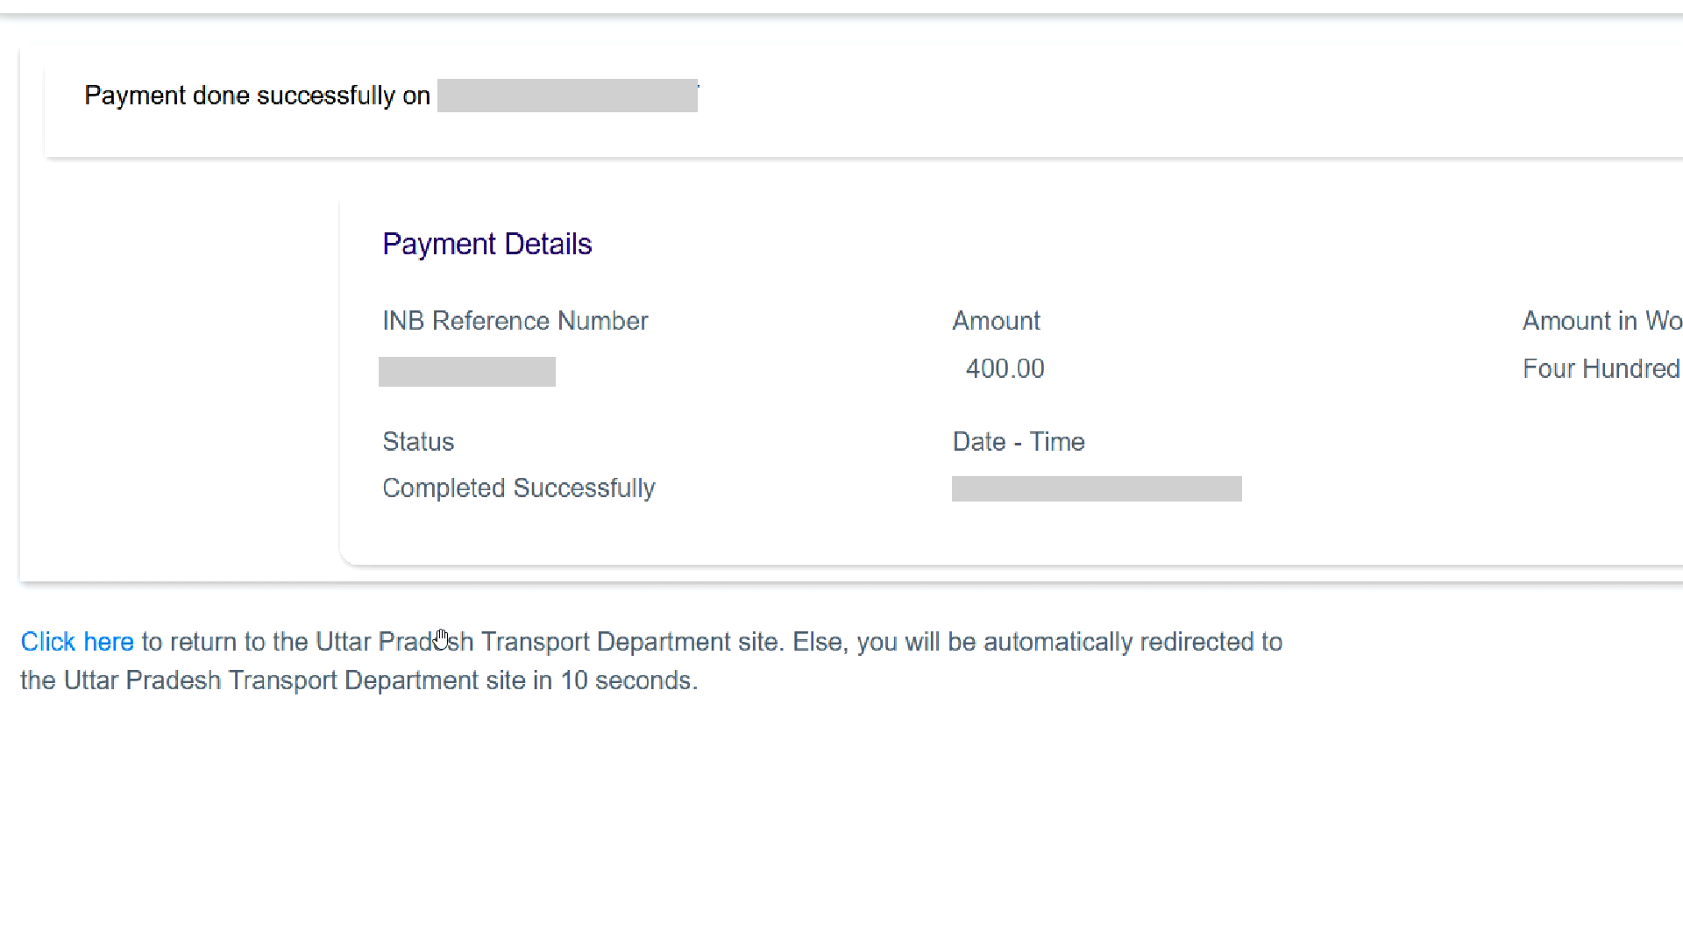
- Return to the Uttar Pradesh Transport Department site and open the printable fee receipt
left_click(128, 652)
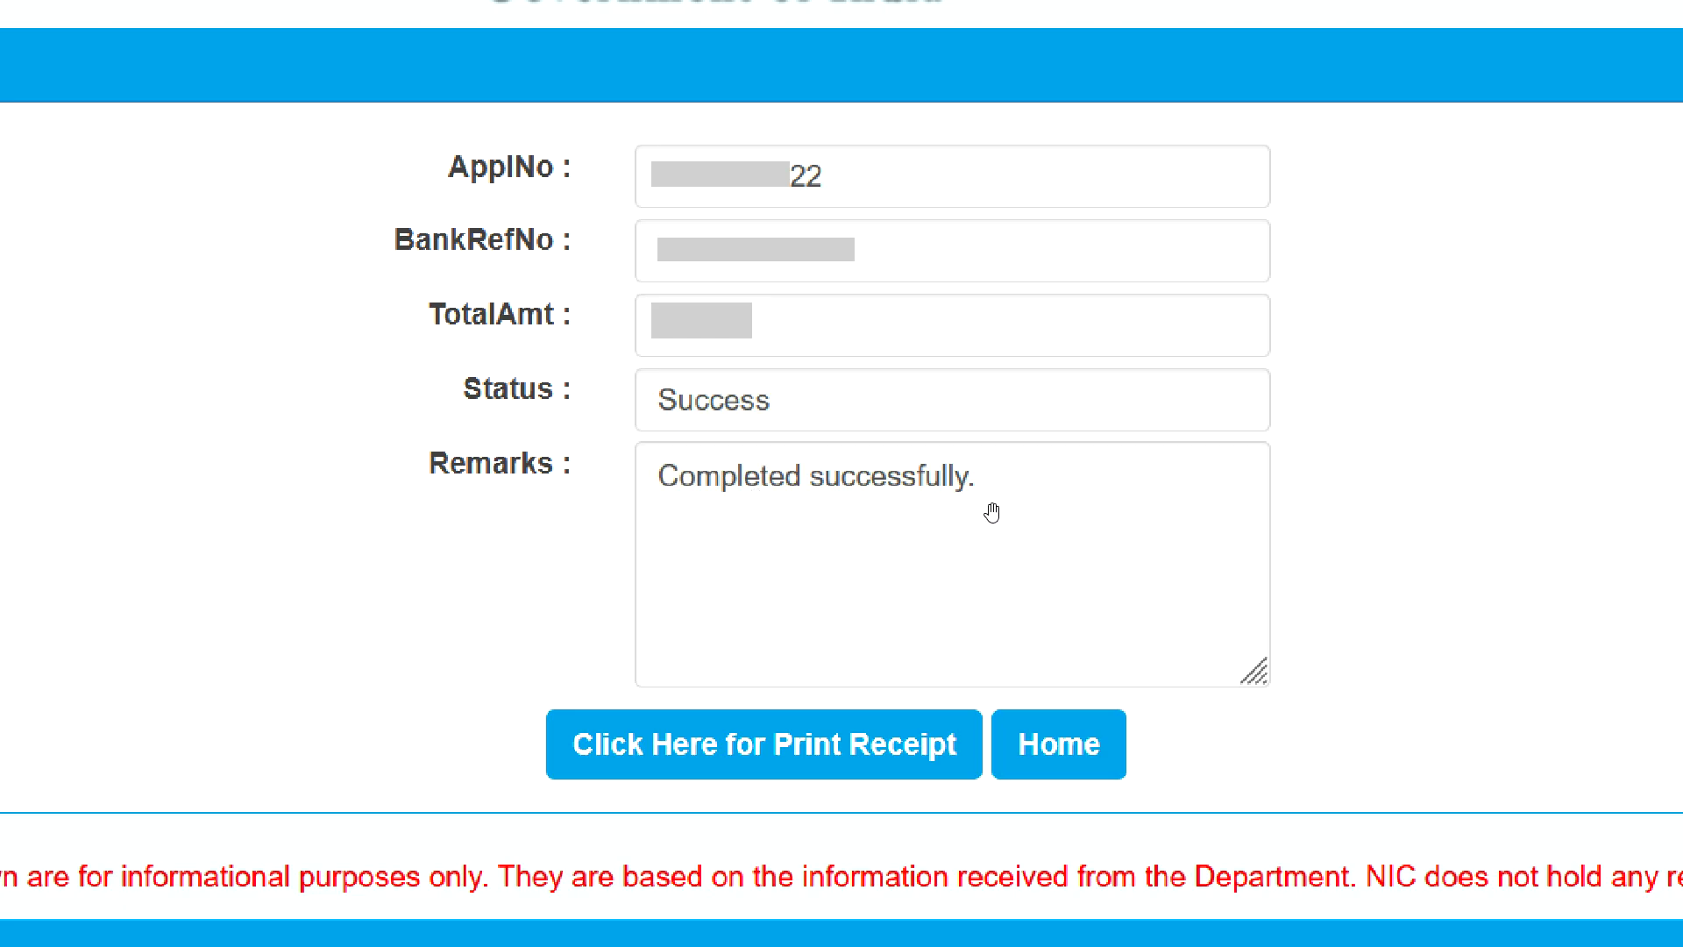
left_click(766, 755)
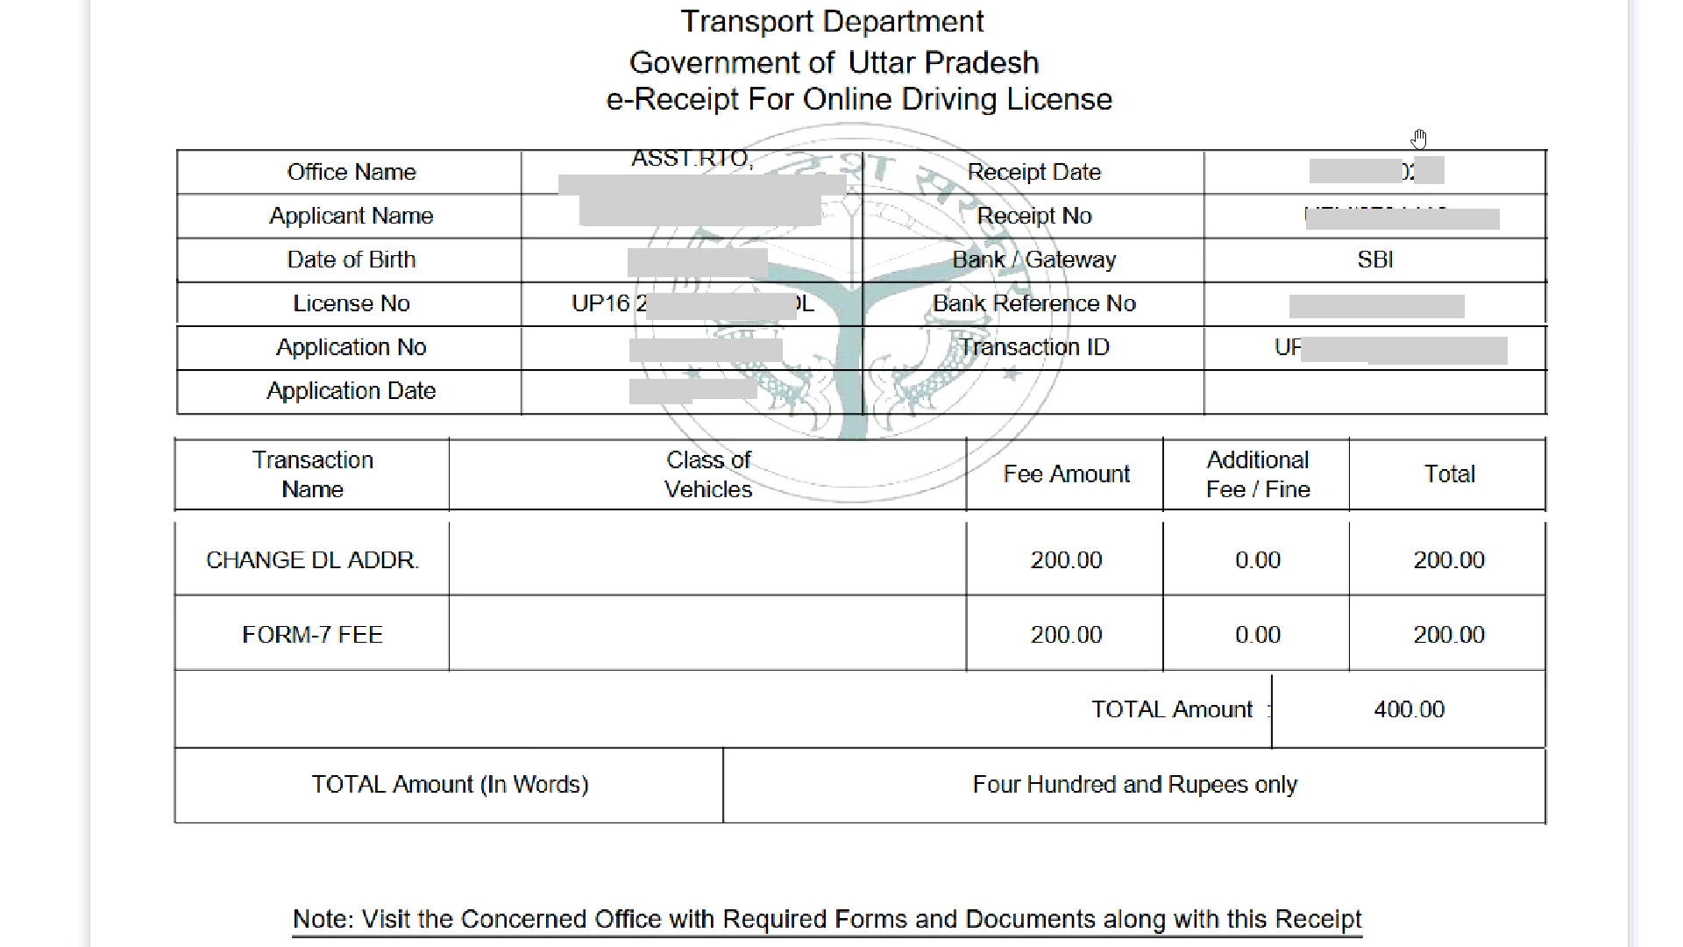